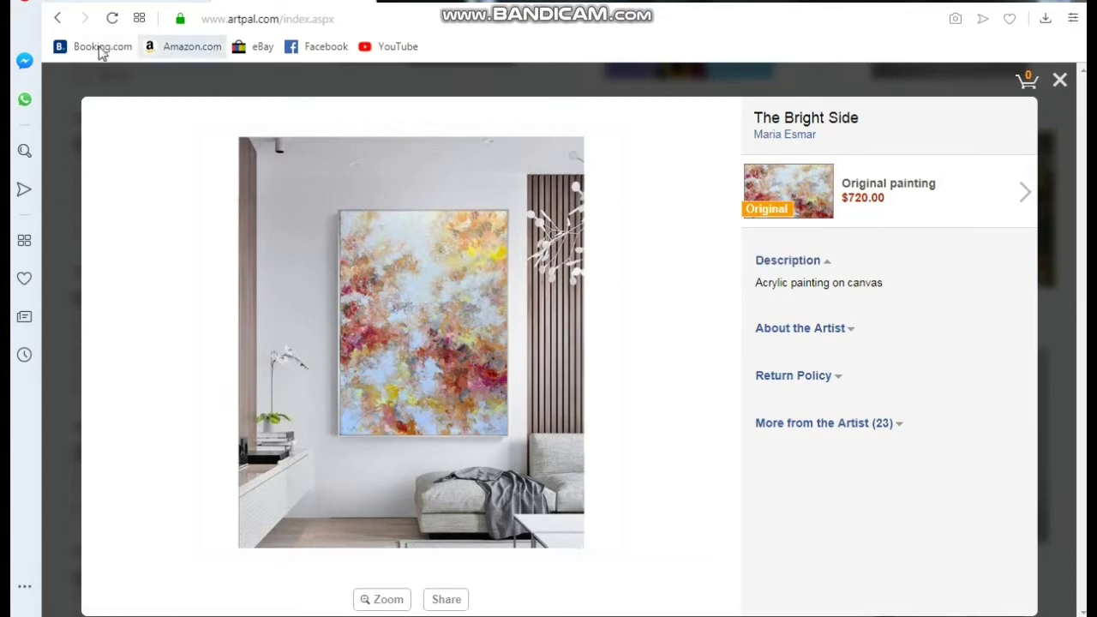
Step: Leave the painting's detail view and log out of the ArtPal seller account
left_click(58, 26)
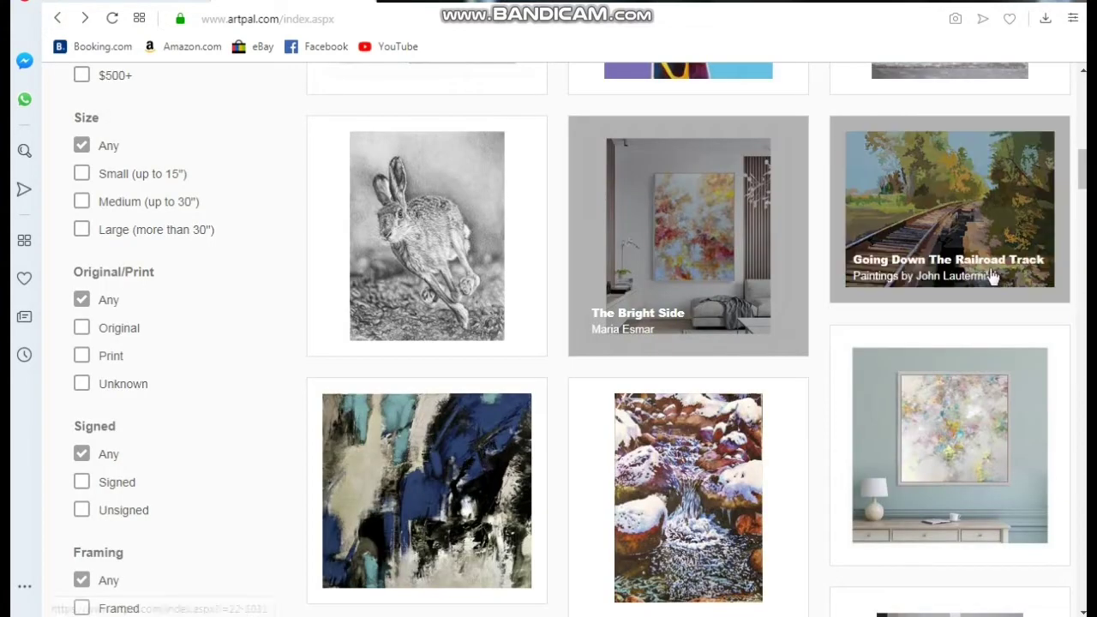
mouse_move(1082, 178)
left_mouse_down()
mouse_move(1082, 105)
mouse_move(1082, 392)
mouse_move(1083, 105)
left_mouse_up()
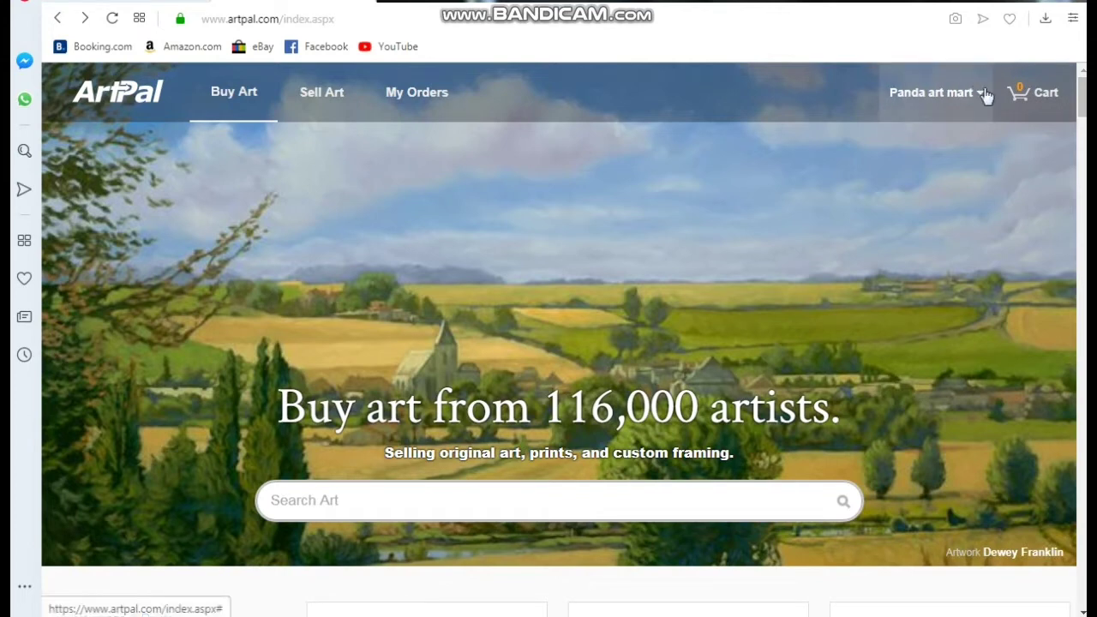
left_click(961, 98)
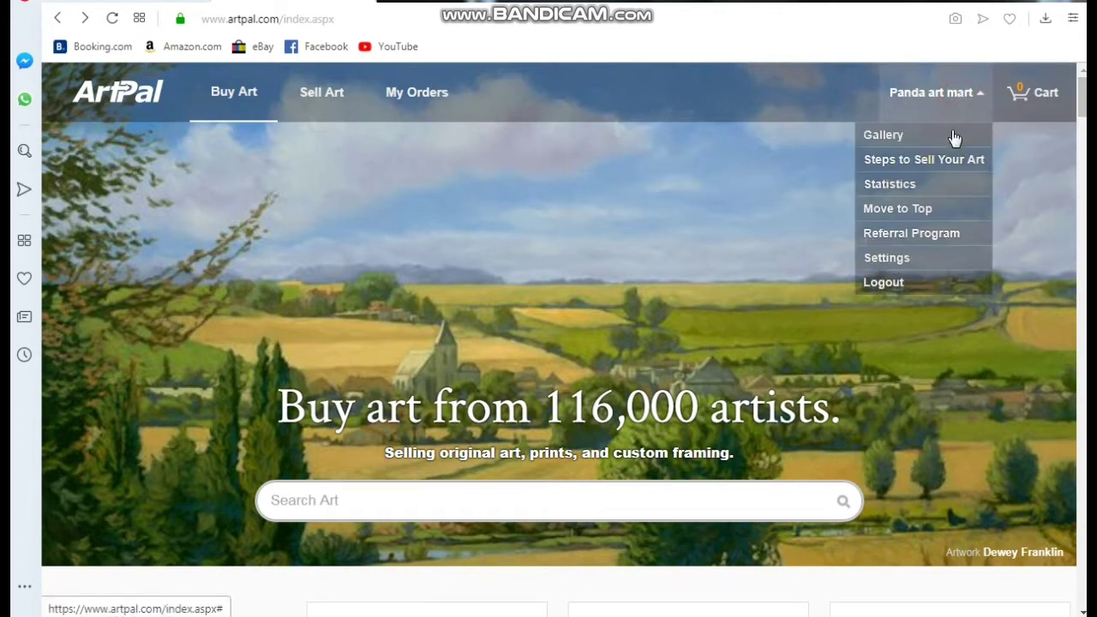
left_click(892, 283)
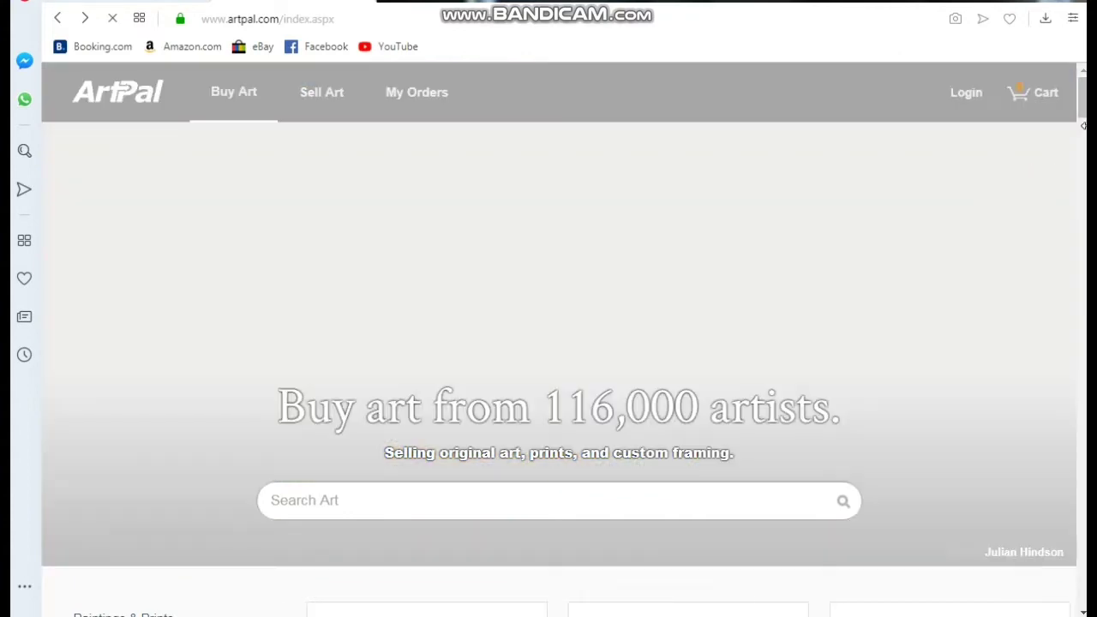
Step: Log back in to the seller account with the account e-mail and password, and dismiss the login confirmation
scroll(1081, 124, "down", 1)
scroll(1082, 124, "up", 1)
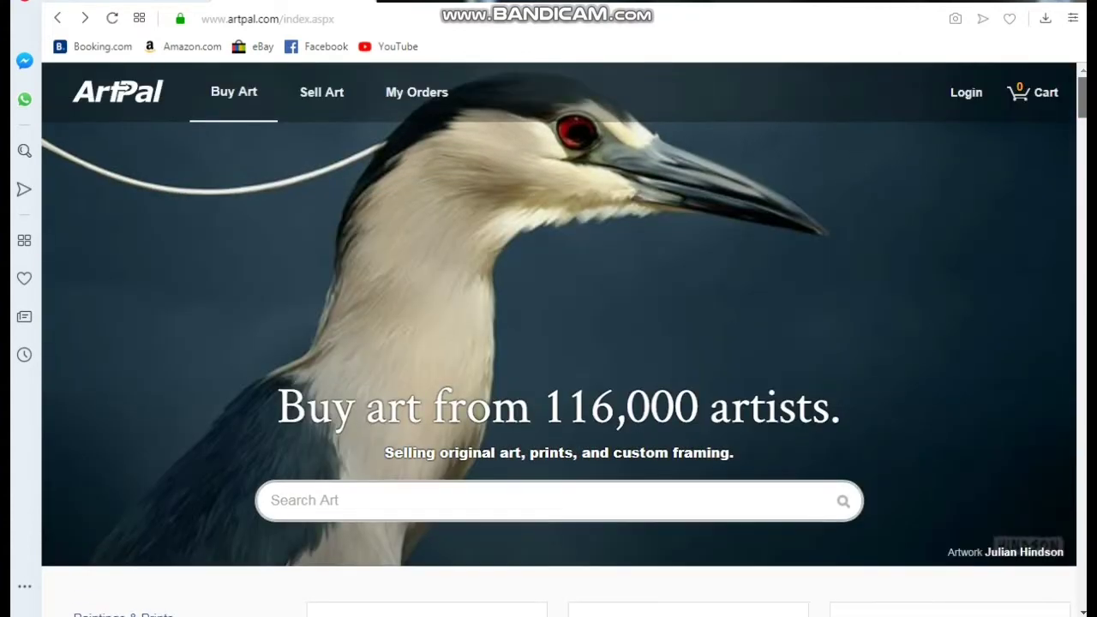
left_click(965, 94)
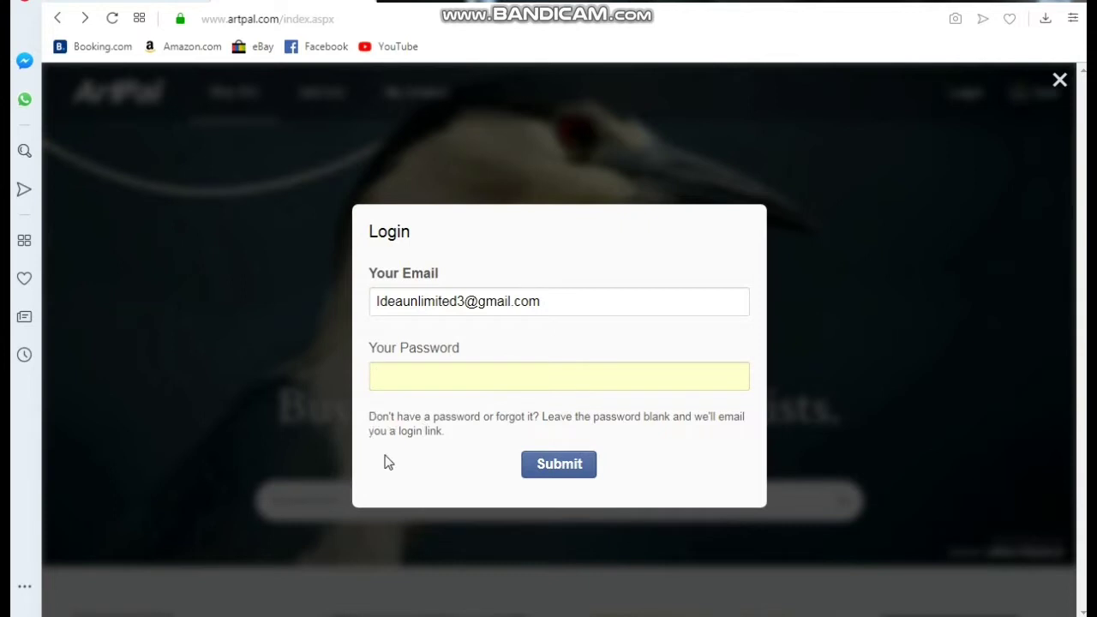
left_click(375, 379)
key("Return")
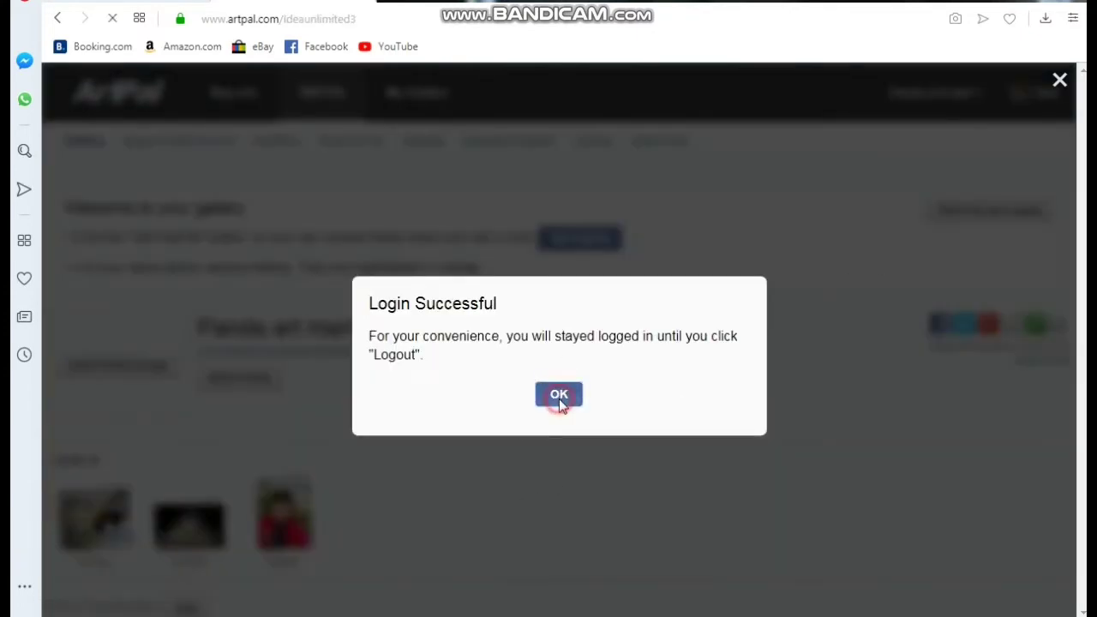
left_click(559, 397)
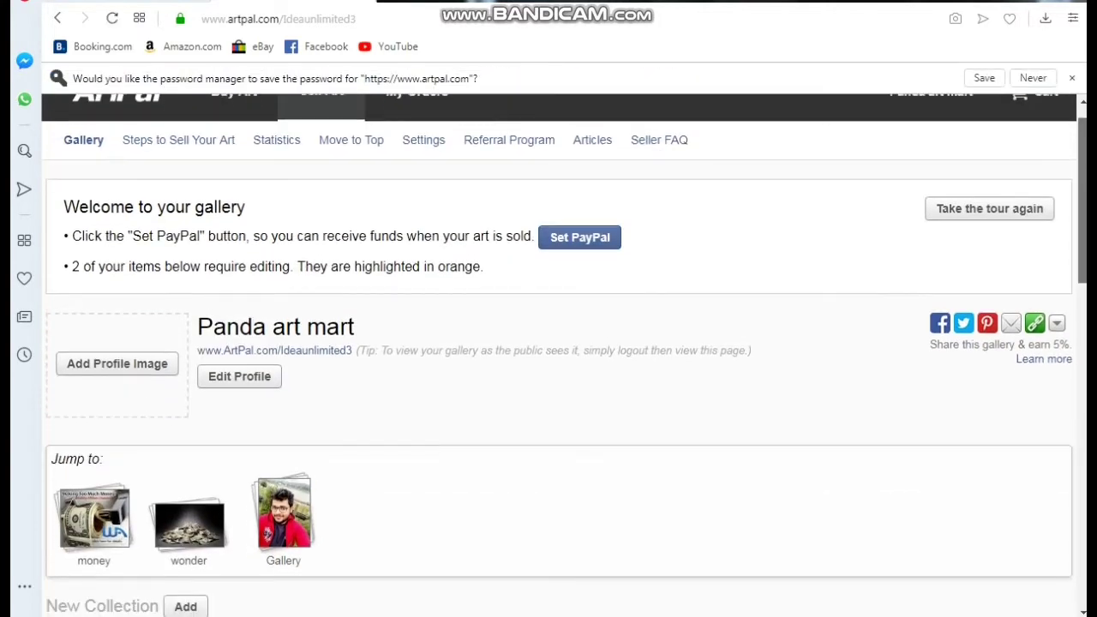
Step: Look over the seller gallery page and read the Referral Program page on how sharing art earns cash
scroll(564, 355, "down", 2)
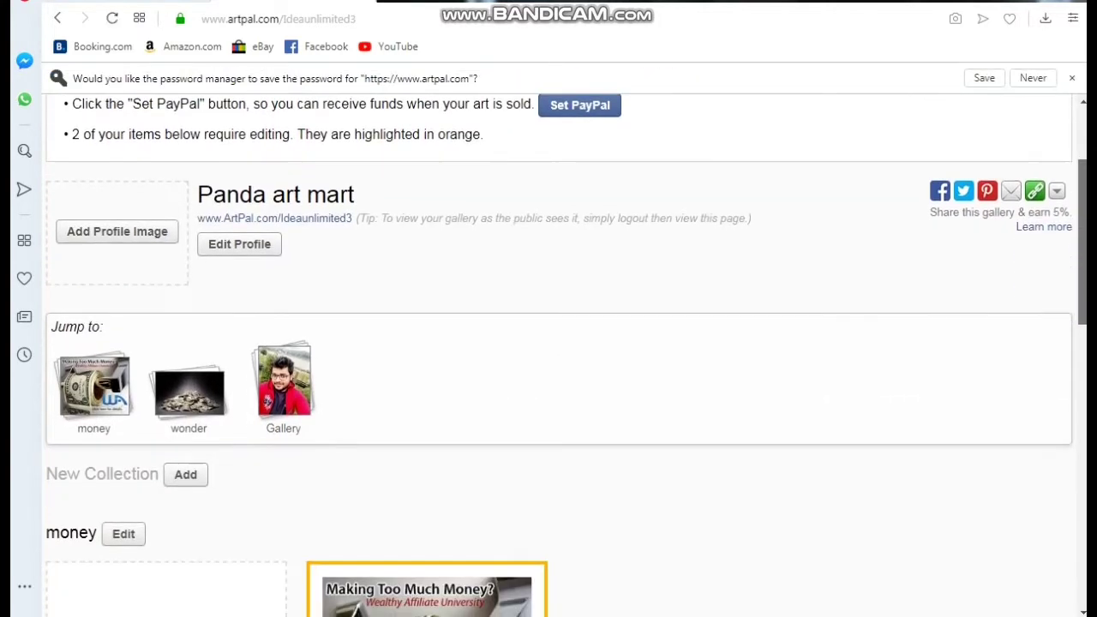
left_click_drag(1081, 267, 1082, 120)
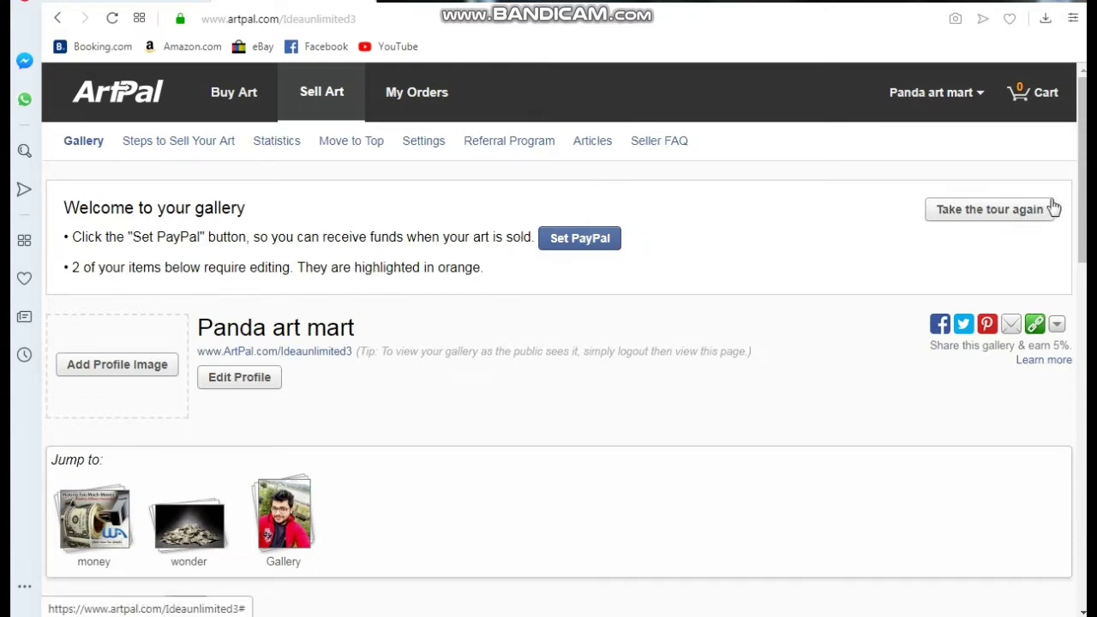
left_click(1083, 182)
mouse_move(1082, 181)
left_mouse_down()
mouse_move(1077, 206)
mouse_move(1079, 183)
left_mouse_up()
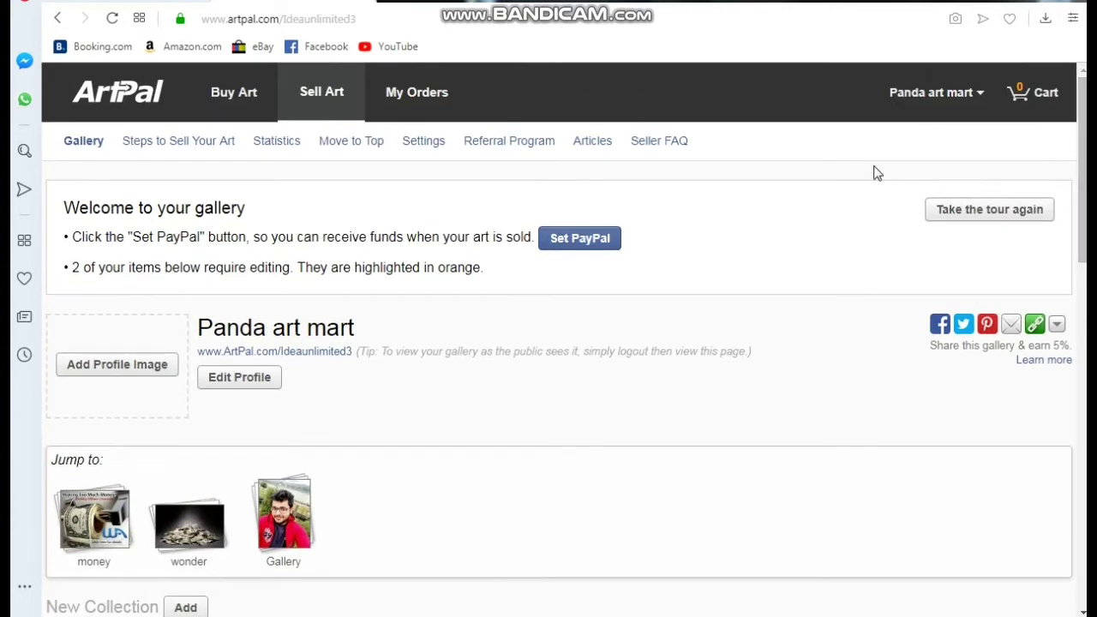
left_click(497, 145)
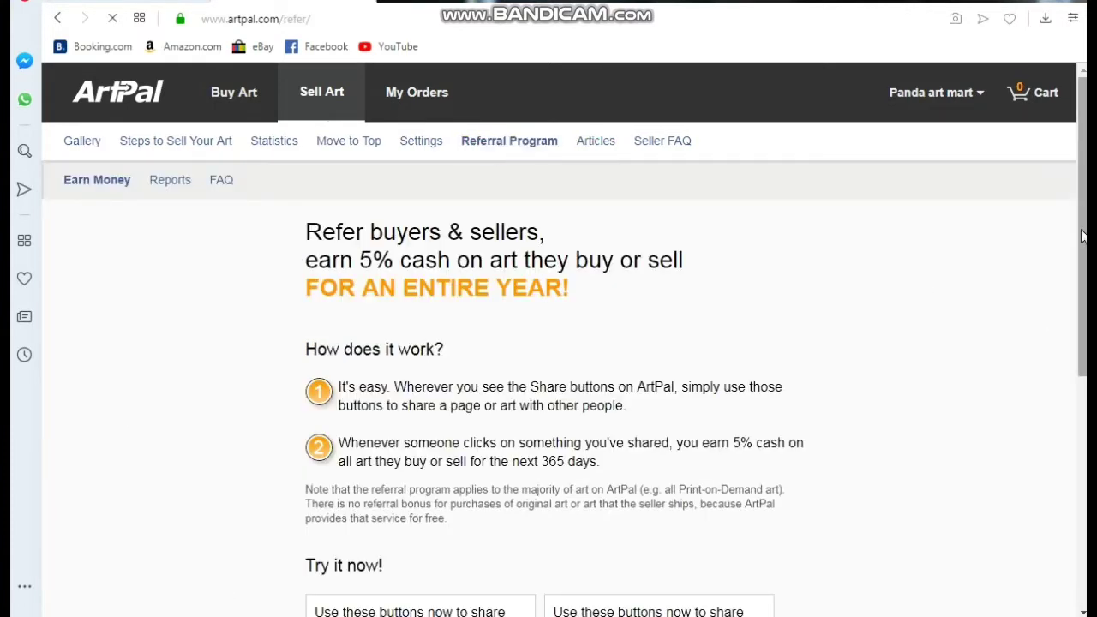
left_click_drag(1081, 236, 1079, 253)
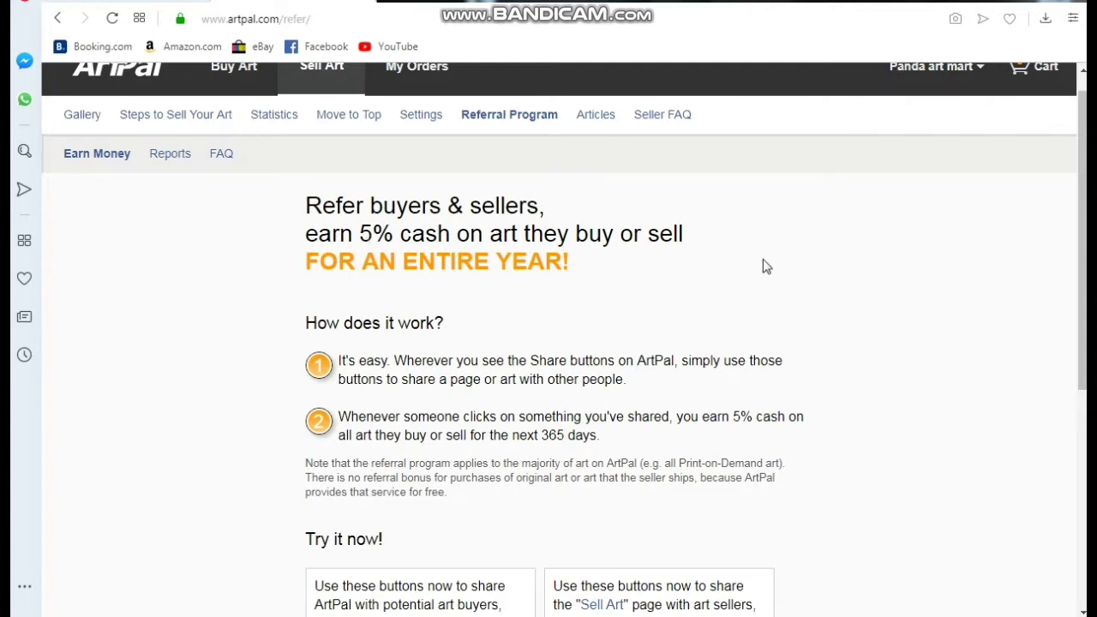
left_click_drag(1083, 227, 1082, 286)
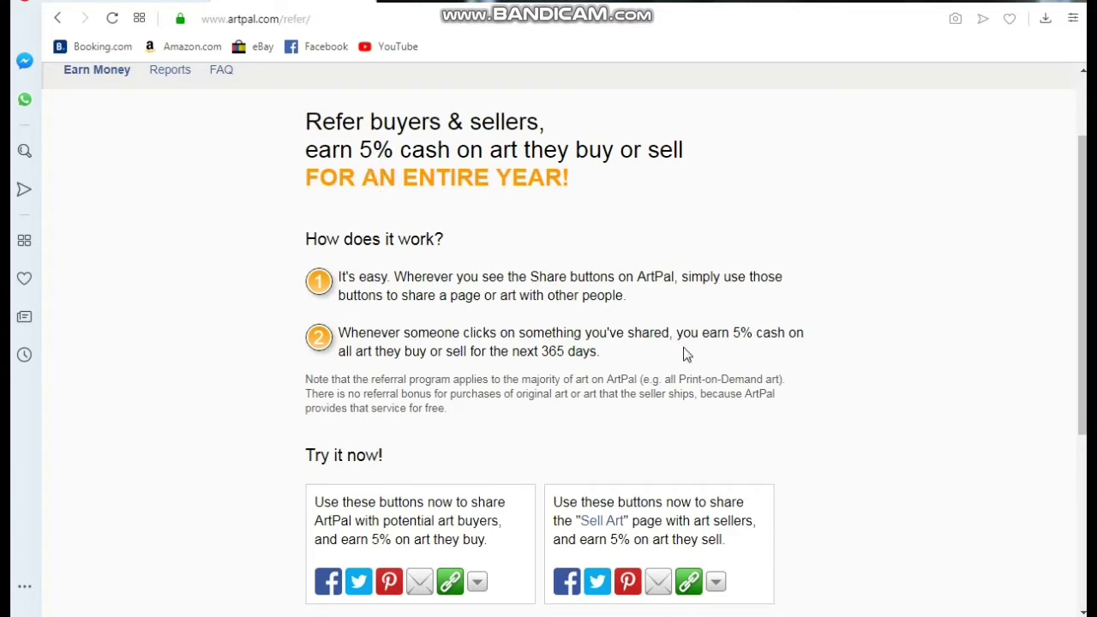
left_click_drag(1082, 257, 1082, 362)
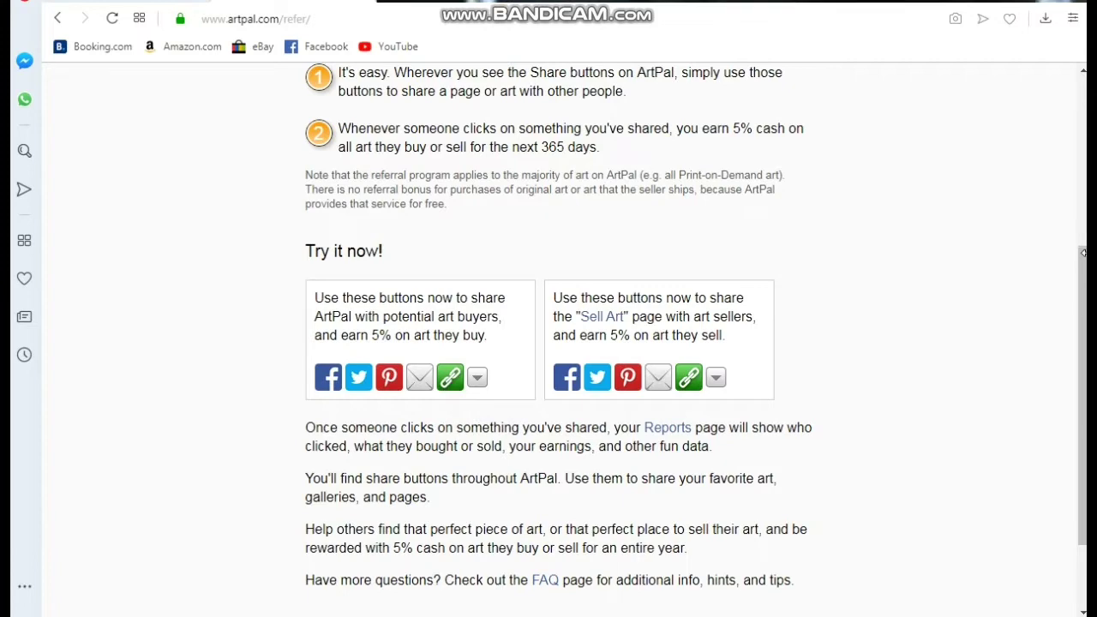
scroll(1081, 386, "down", 2)
scroll(1081, 385, "up", 5)
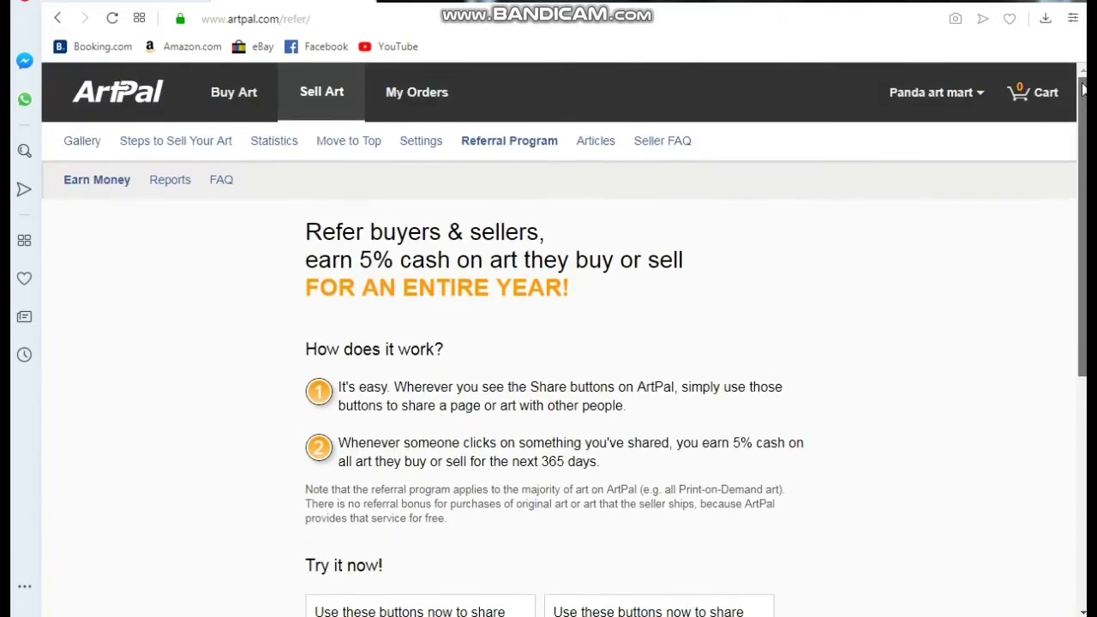
Step: Return to the gallery and add a new collection titled "srilanka" at position 1 (Top)
left_click(56, 22)
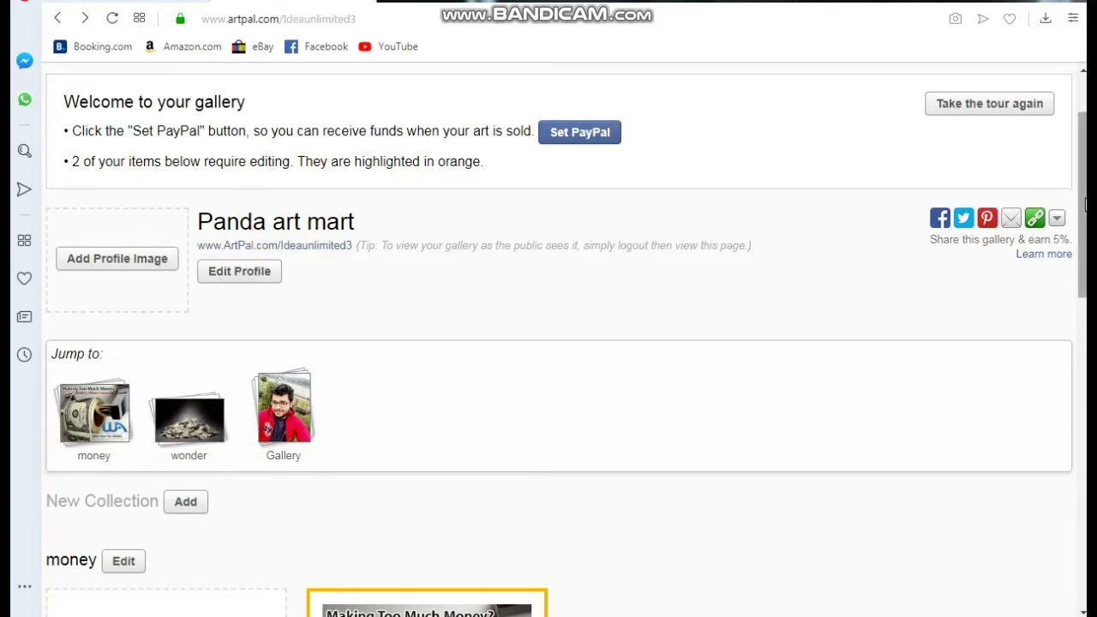
left_click_drag(1085, 204, 1081, 245)
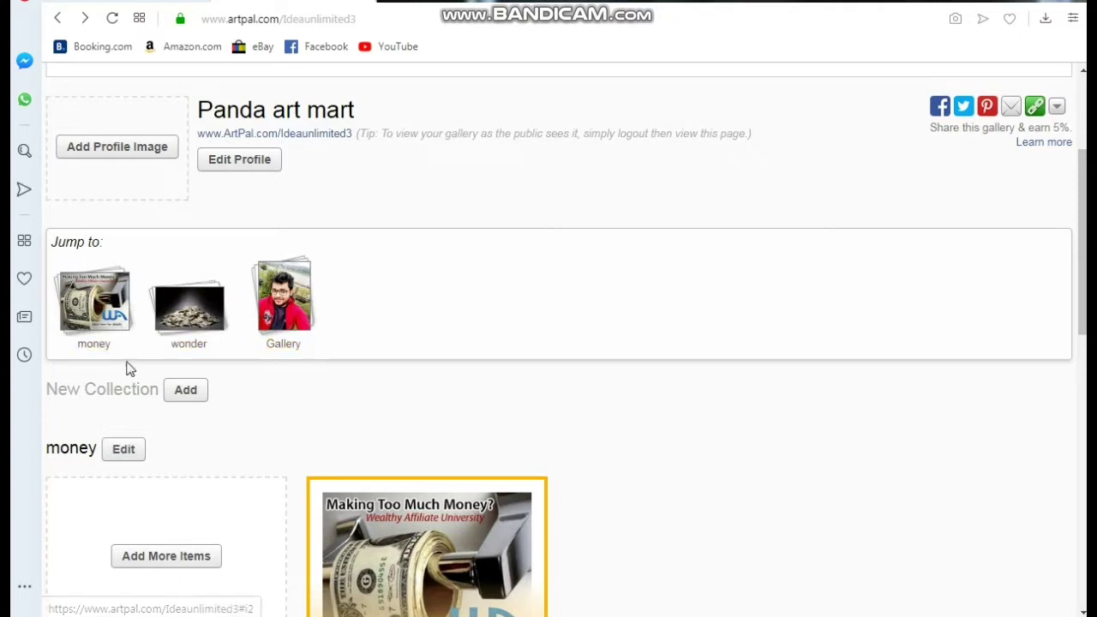
left_click(183, 392)
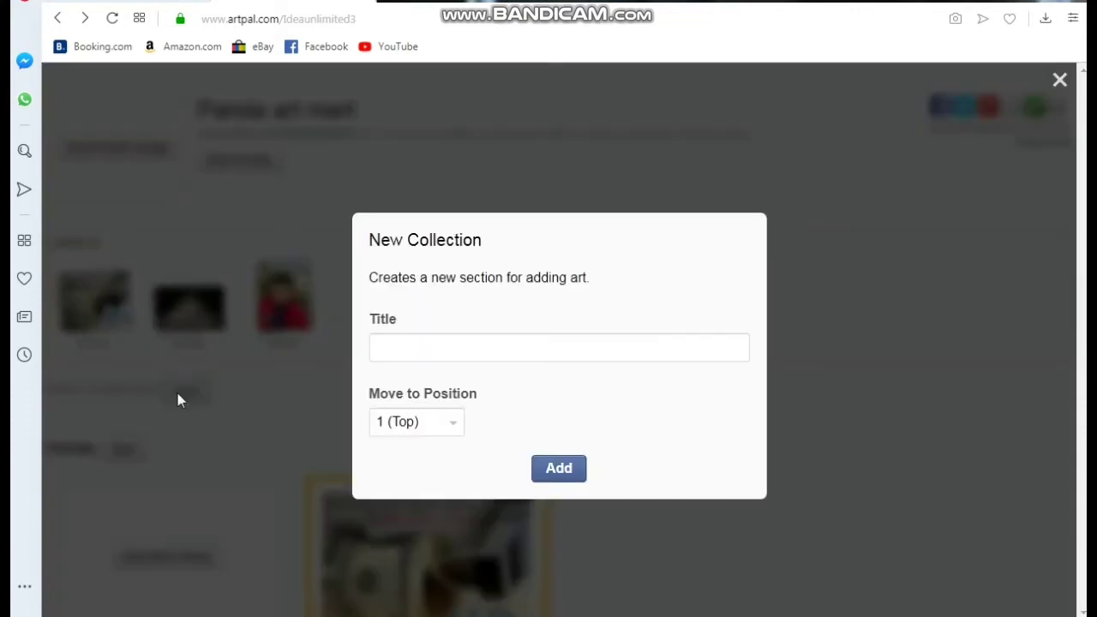
left_click(482, 352)
type("anka")
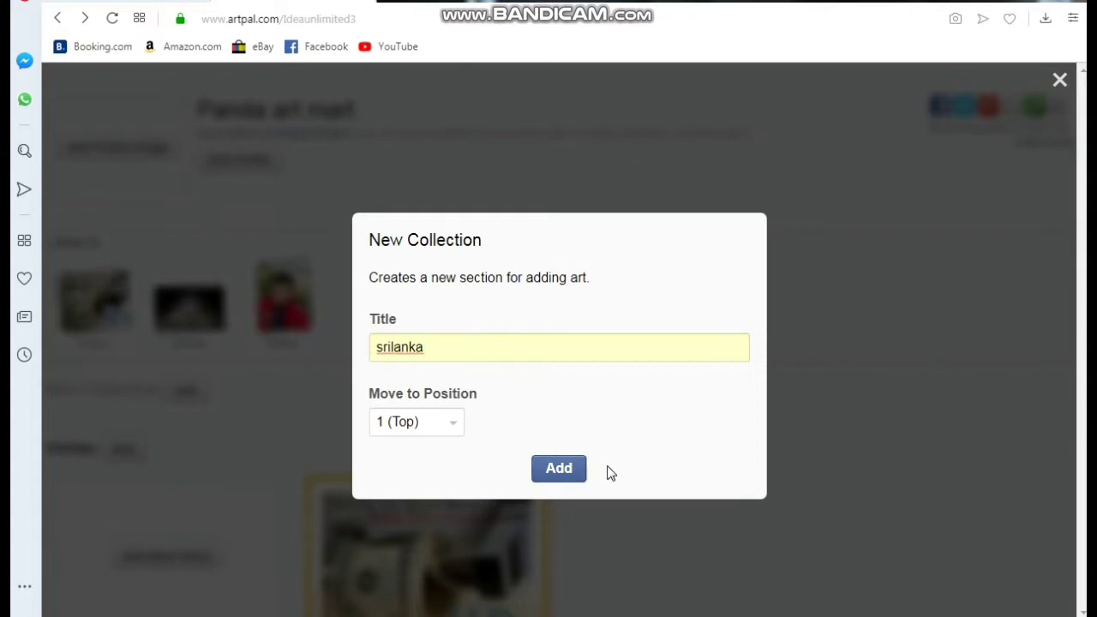
left_click(558, 473)
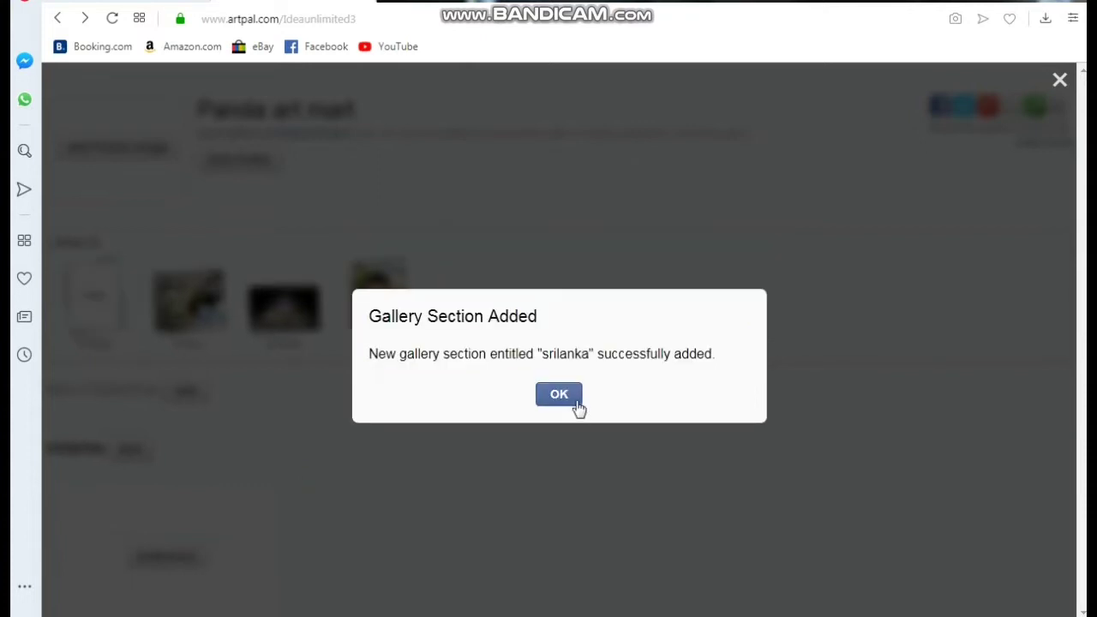
left_click(557, 396)
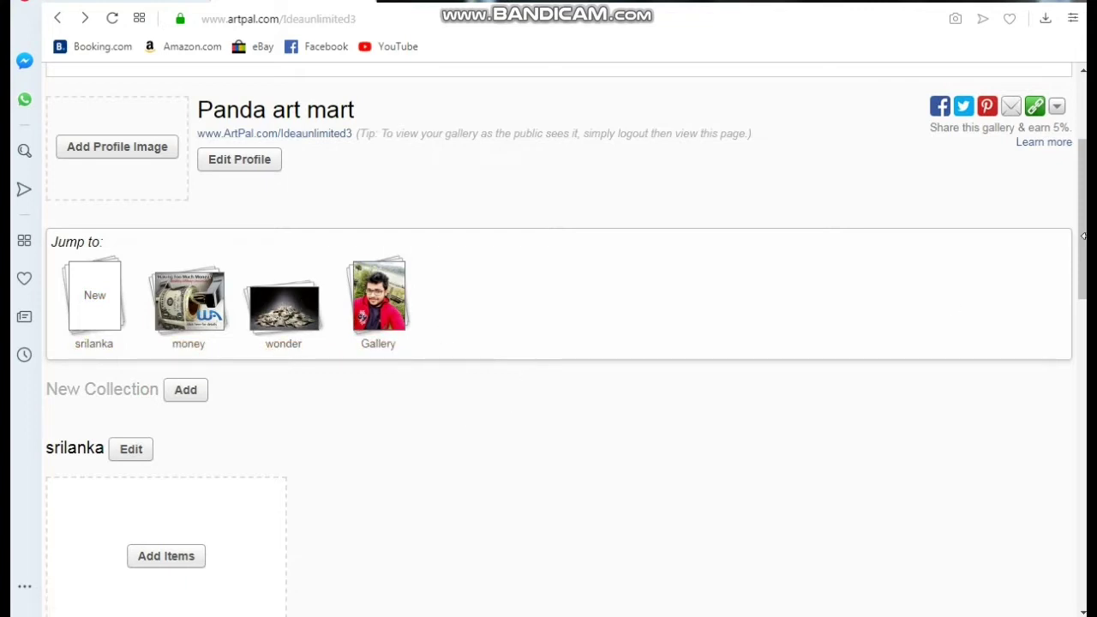
Step: Jump to the srilanka collection and start adding items to it
scroll(1083, 236, "down", 1)
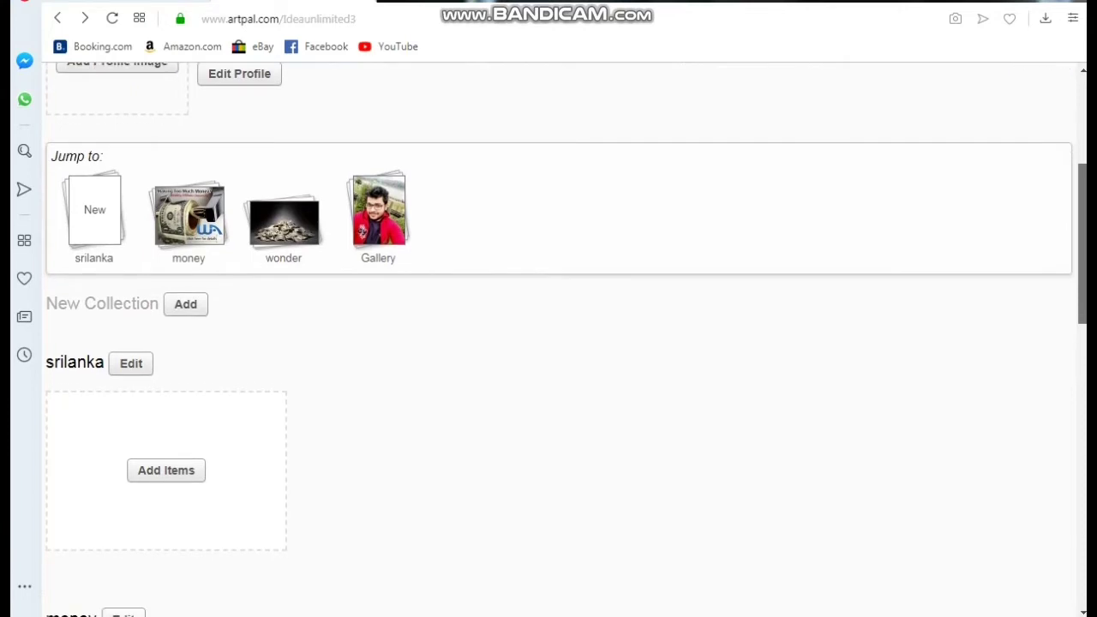
left_click_drag(1084, 205, 1081, 160)
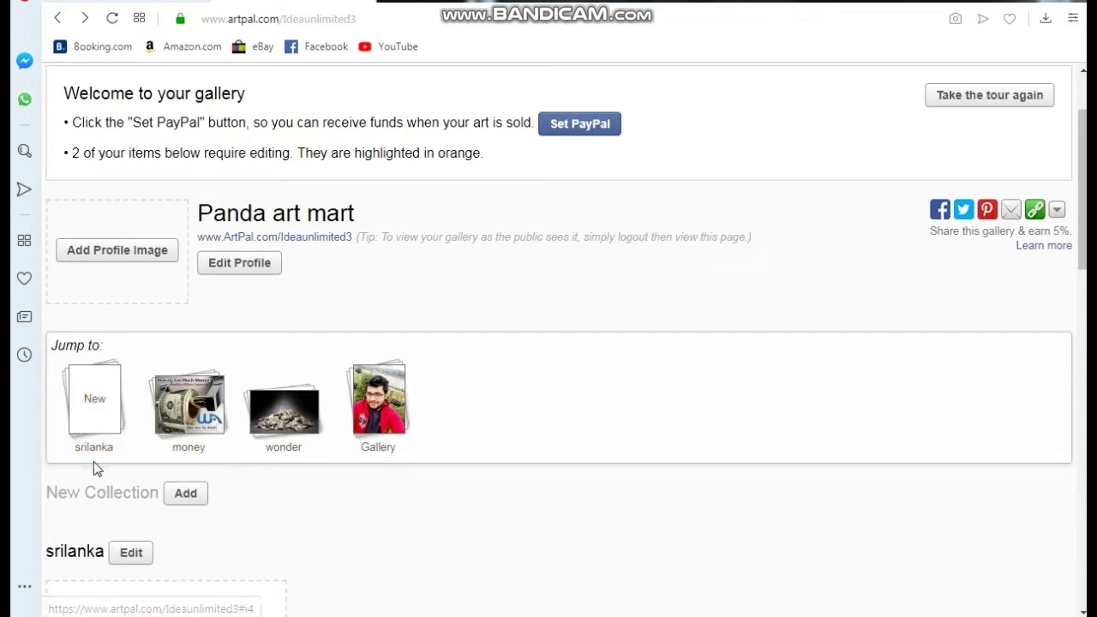
left_click(95, 418)
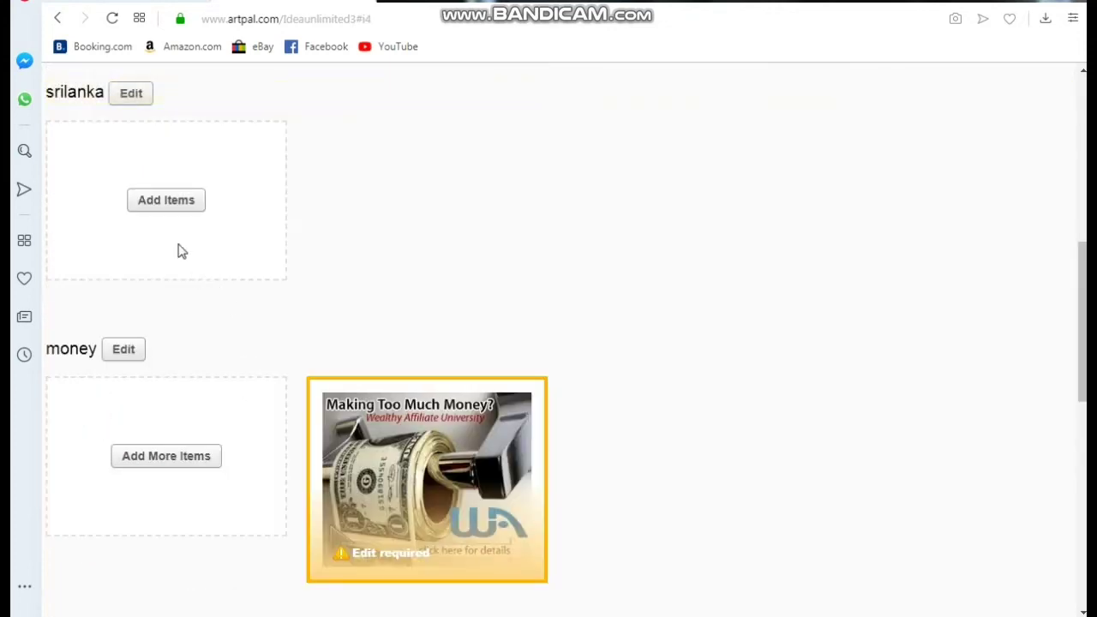
left_click(147, 200)
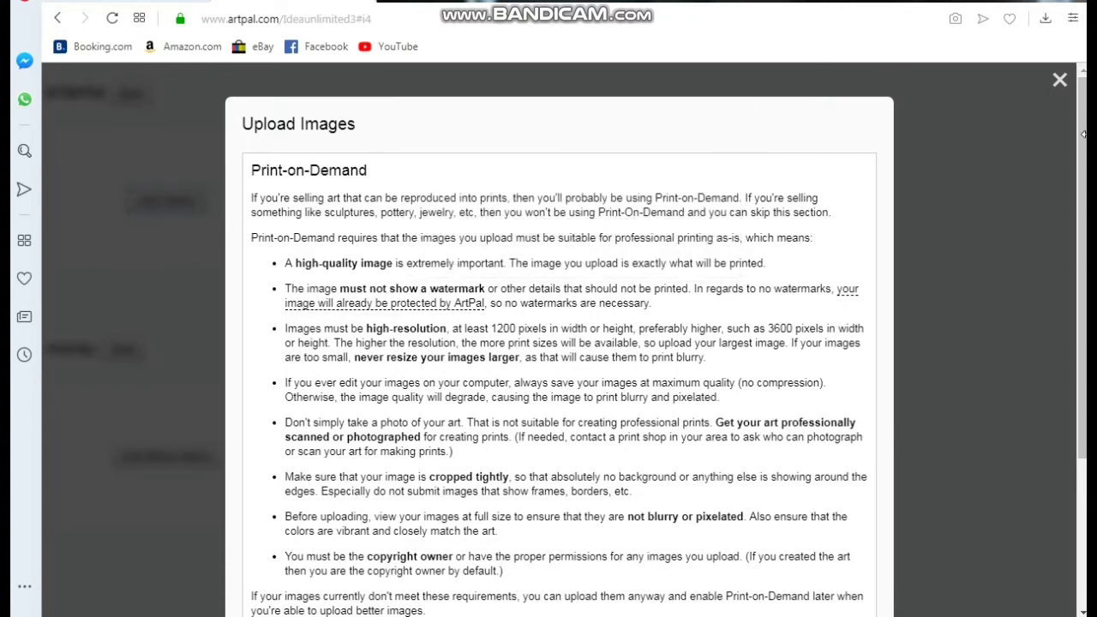
Step: Read the Print-on-Demand image requirements and the upload tips for new images
left_click_drag(1083, 135, 1083, 167)
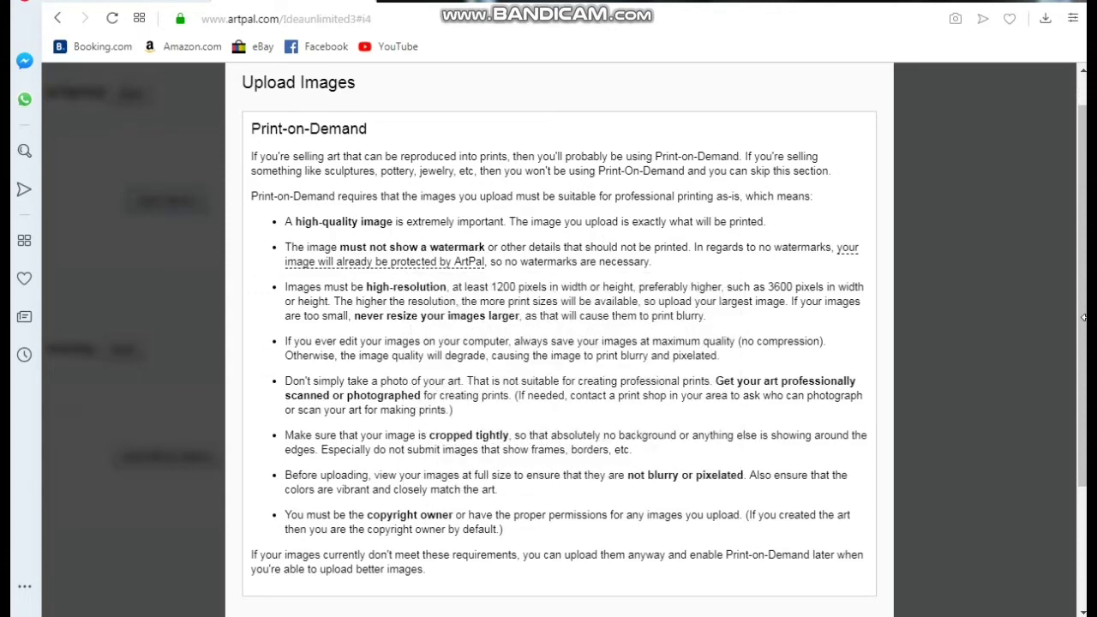
left_click(1084, 262)
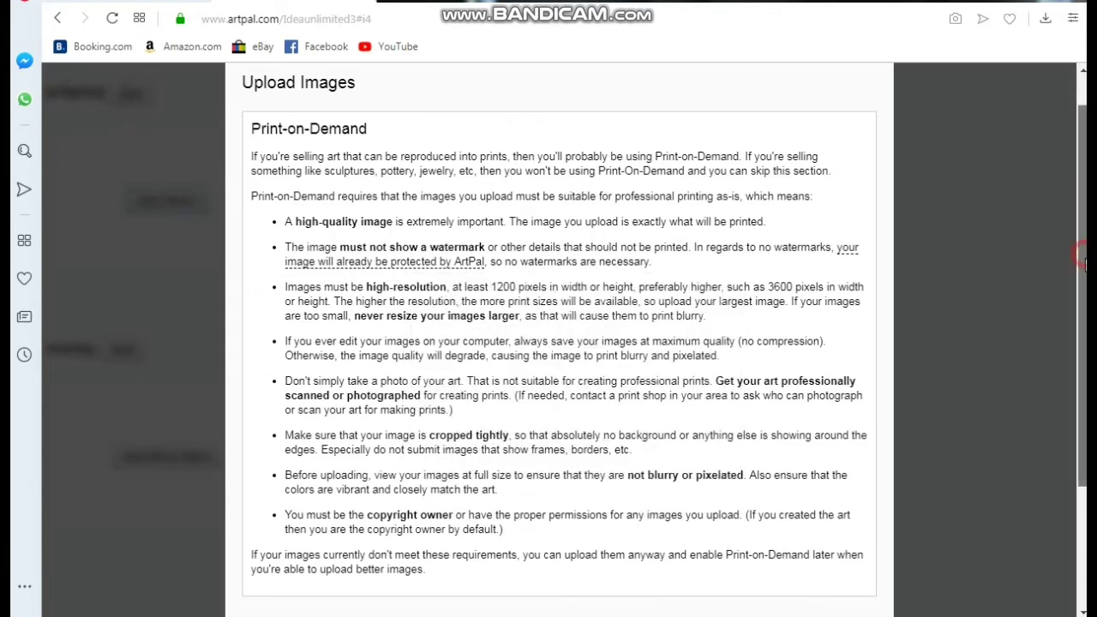
left_click_drag(1084, 262, 1081, 291)
scroll(566, 342, "up", 1)
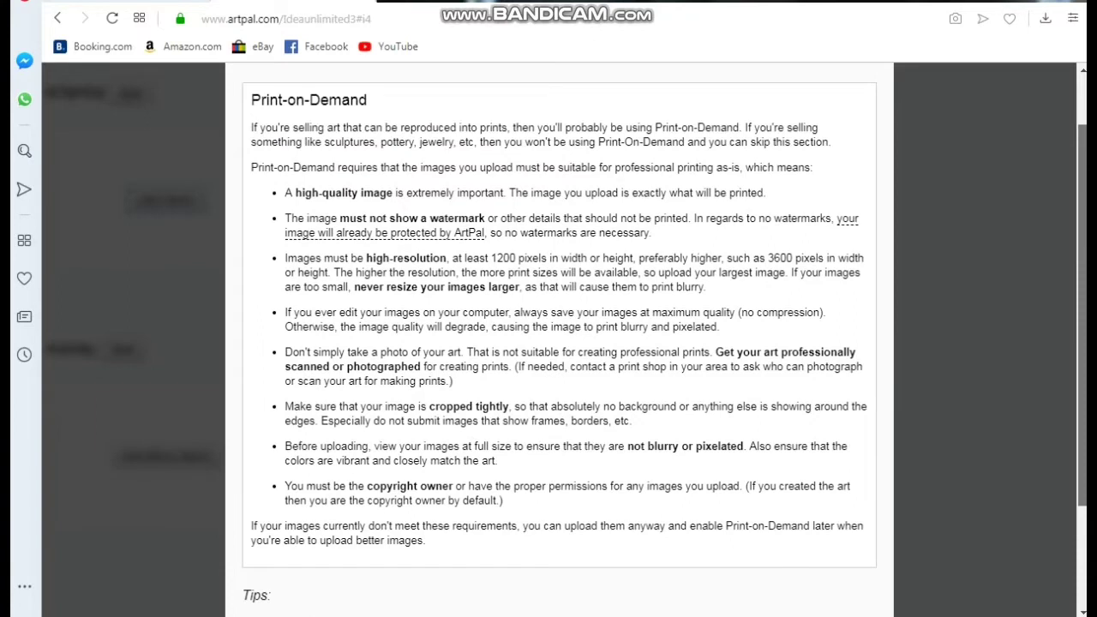
scroll(566, 342, "up", 1)
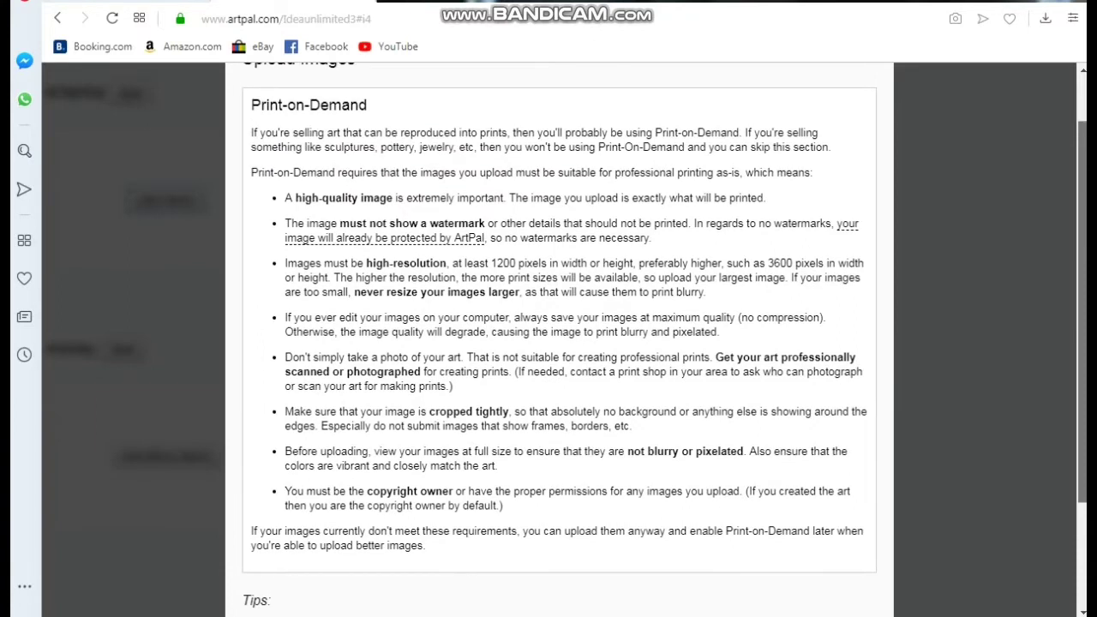
scroll(565, 343, "up", 1)
scroll(565, 343, "up", 1)
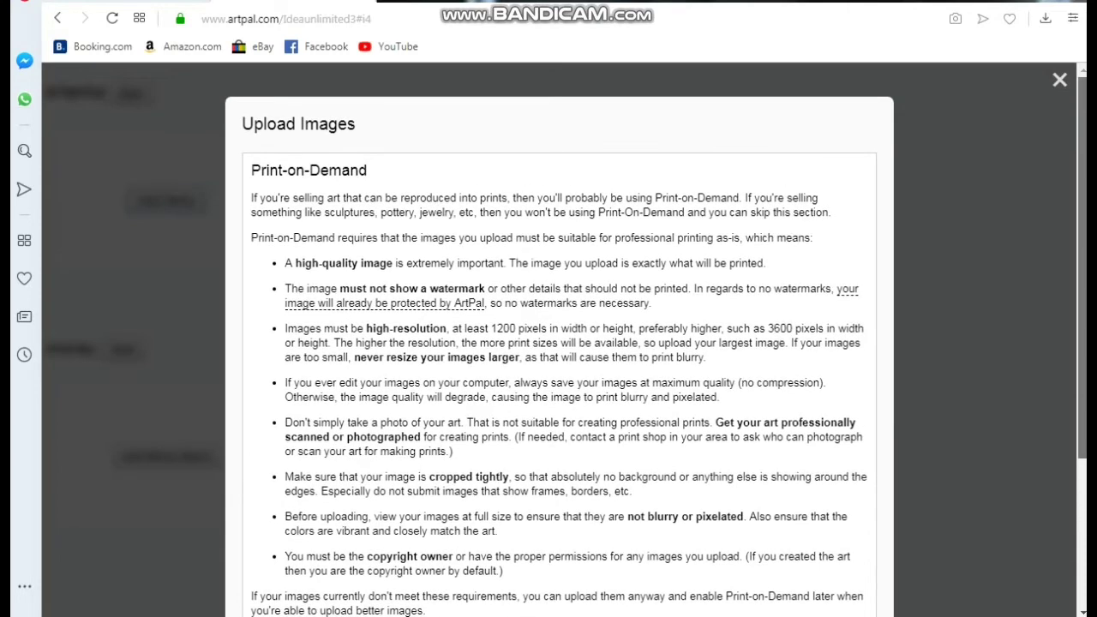
scroll(1071, 389, "down", 3)
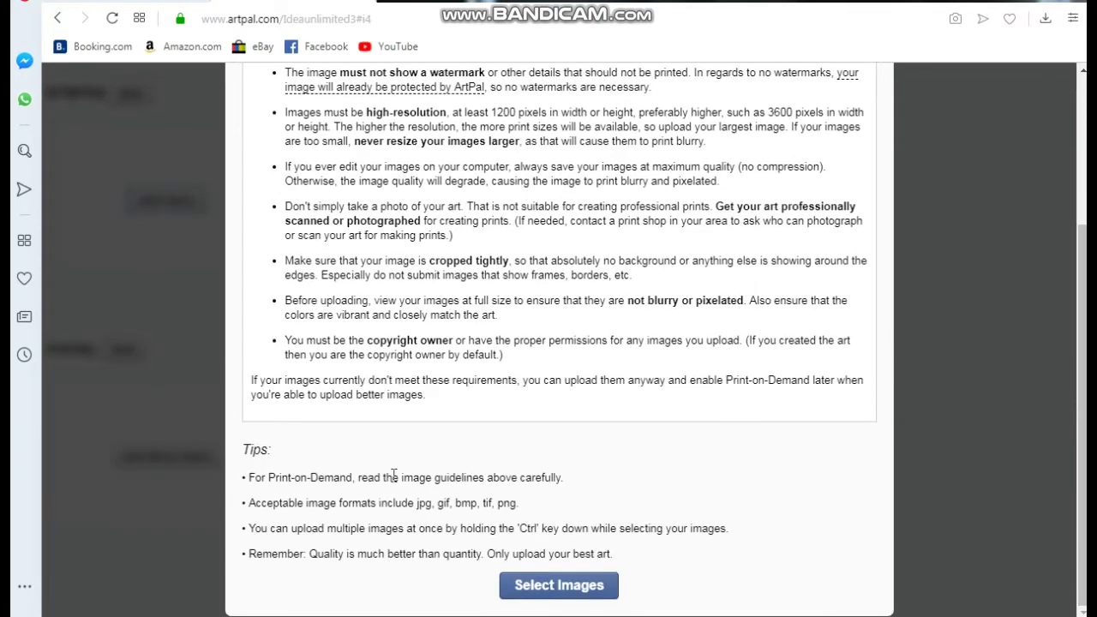
Step: Upload the wealthy-affiliate-membership-grid image from the Downloads folder to the srilanka collection
left_click(564, 591)
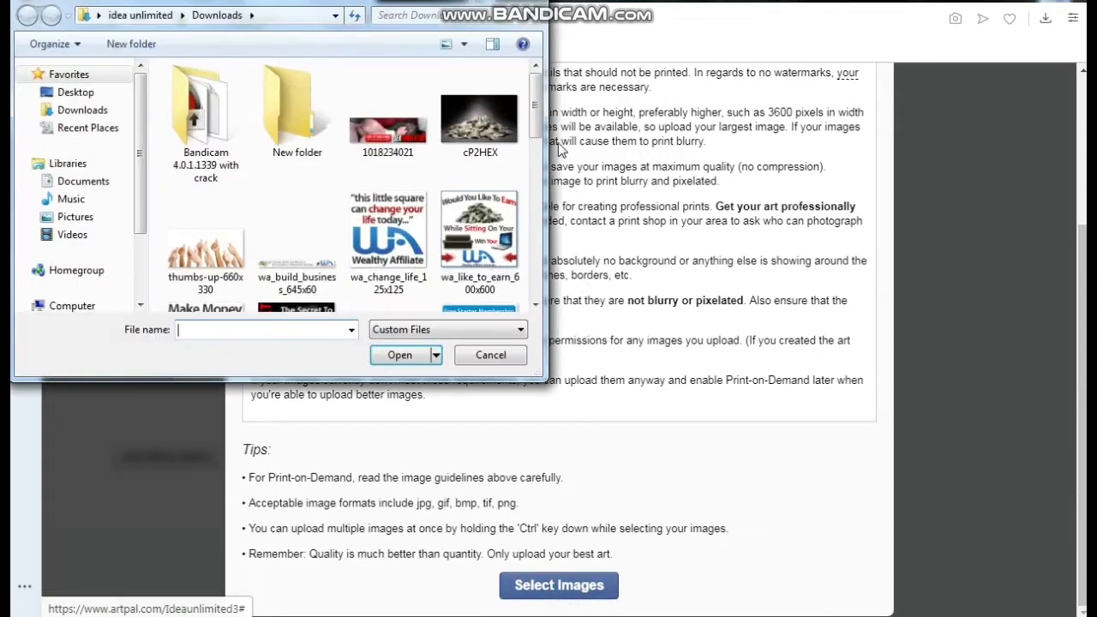
left_click_drag(534, 112, 539, 268)
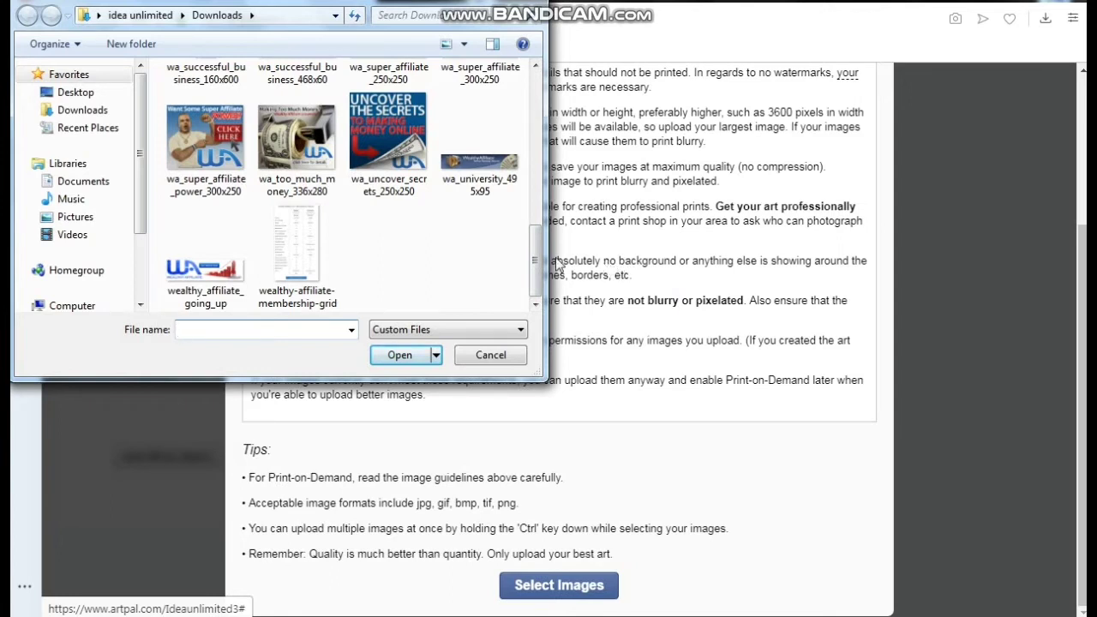
left_click(267, 255)
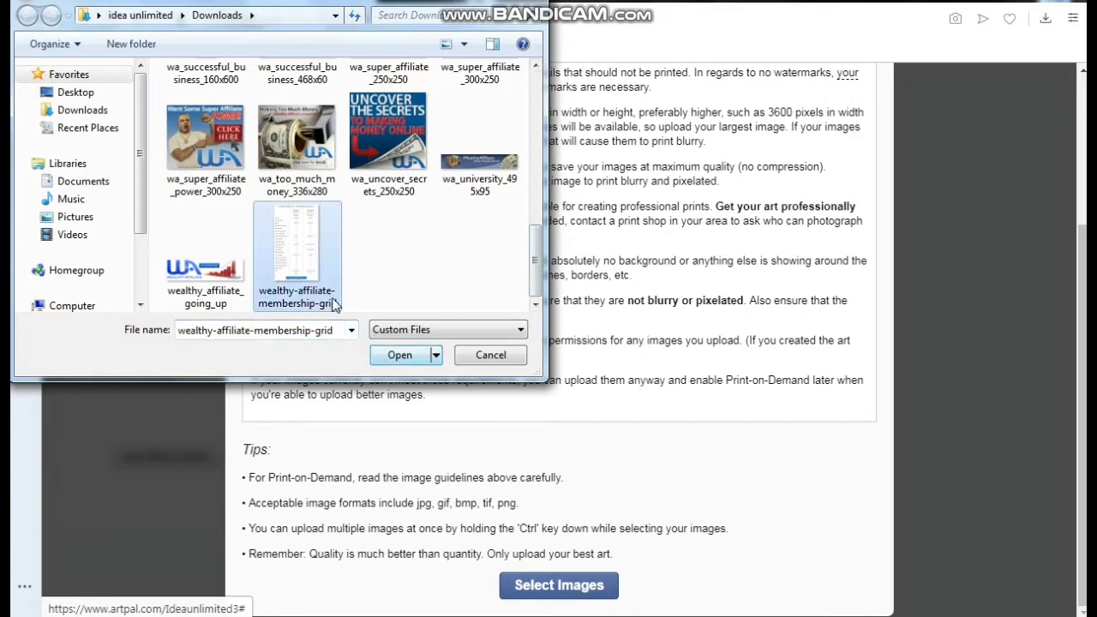
left_click(419, 365)
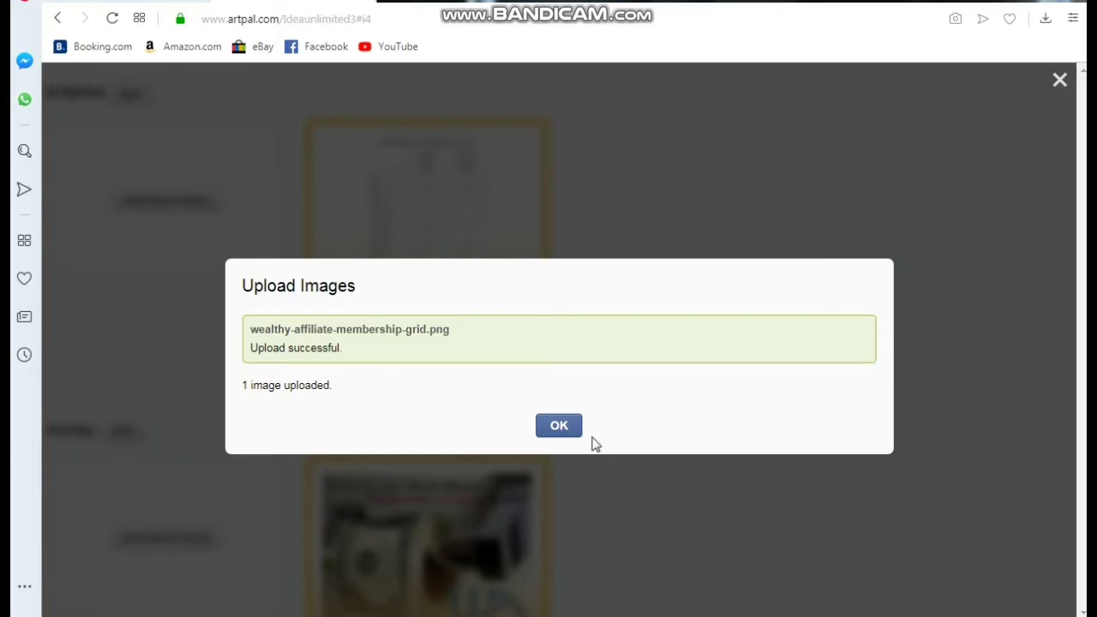
left_click(567, 427)
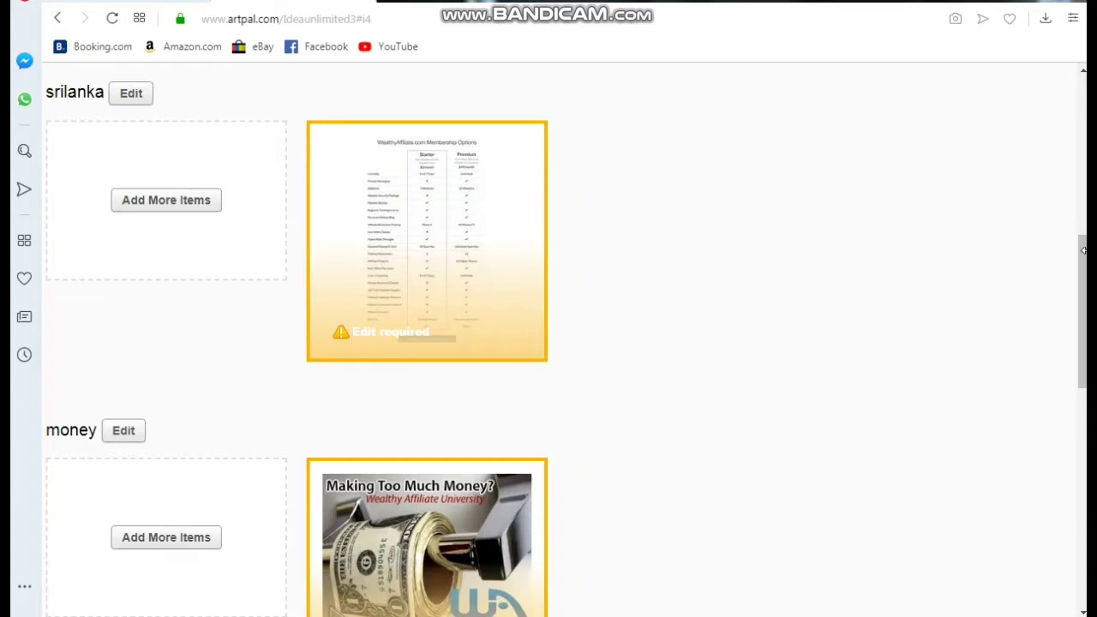
Step: Open the newly uploaded srilanka item for editing and set its artwork title to "sssaaassa"
scroll(1082, 265, "up", 3)
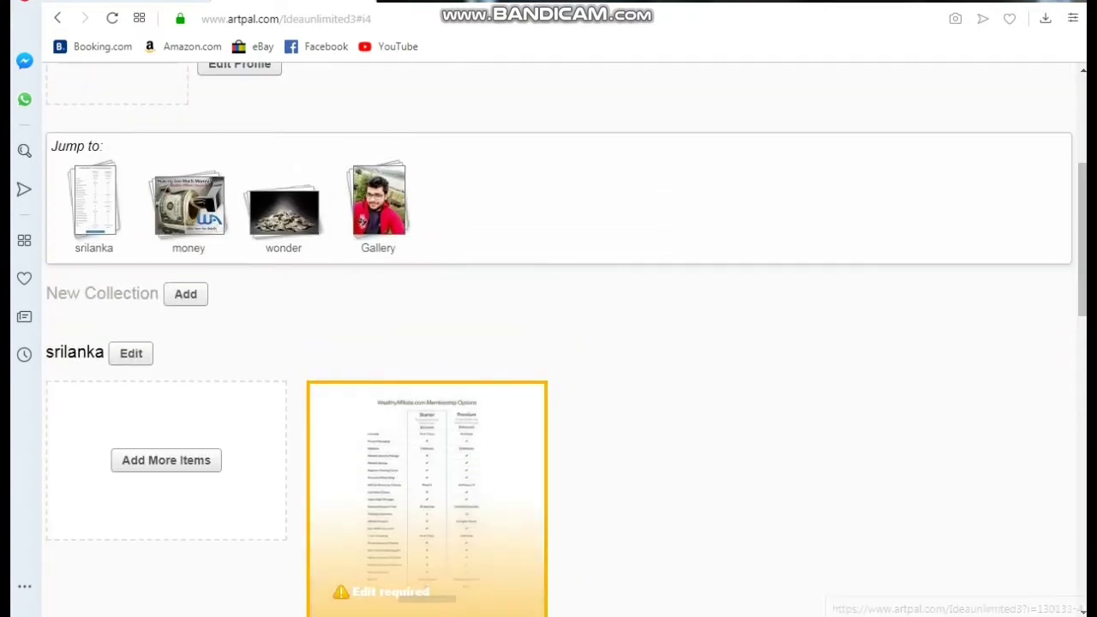
left_click_drag(1082, 280, 1083, 313)
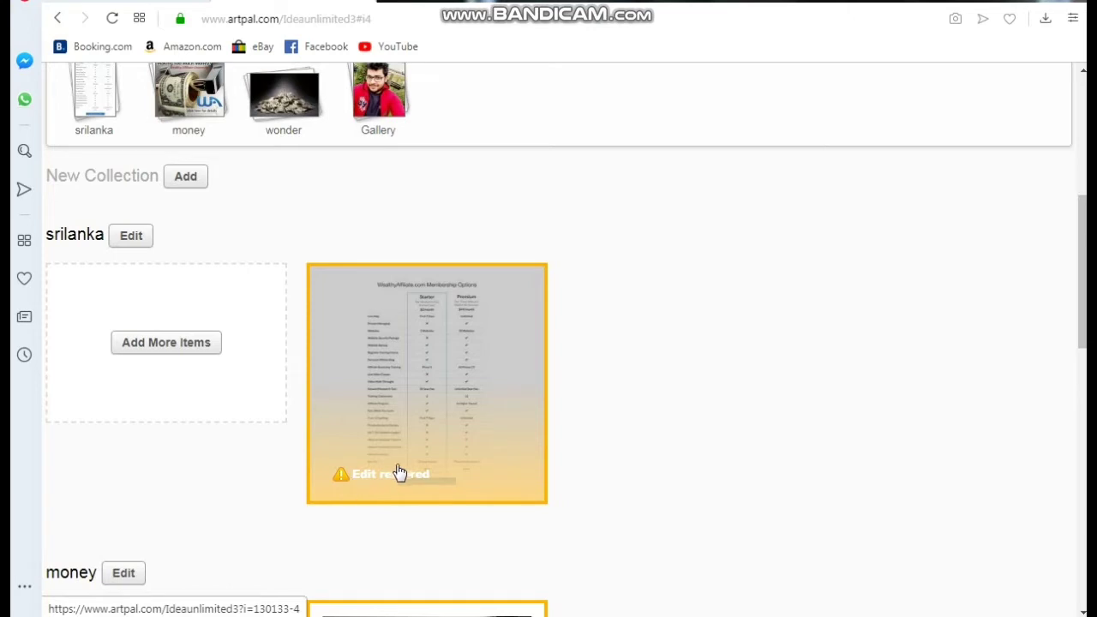
left_click(361, 413)
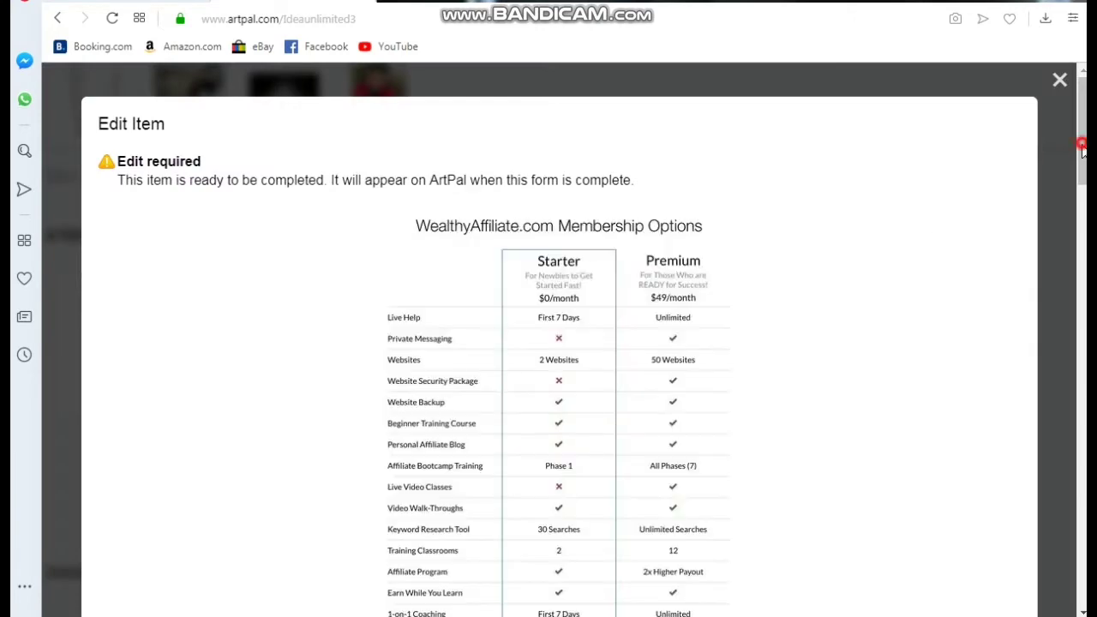
scroll(1082, 145, "down", 1)
scroll(1082, 145, "down", 2)
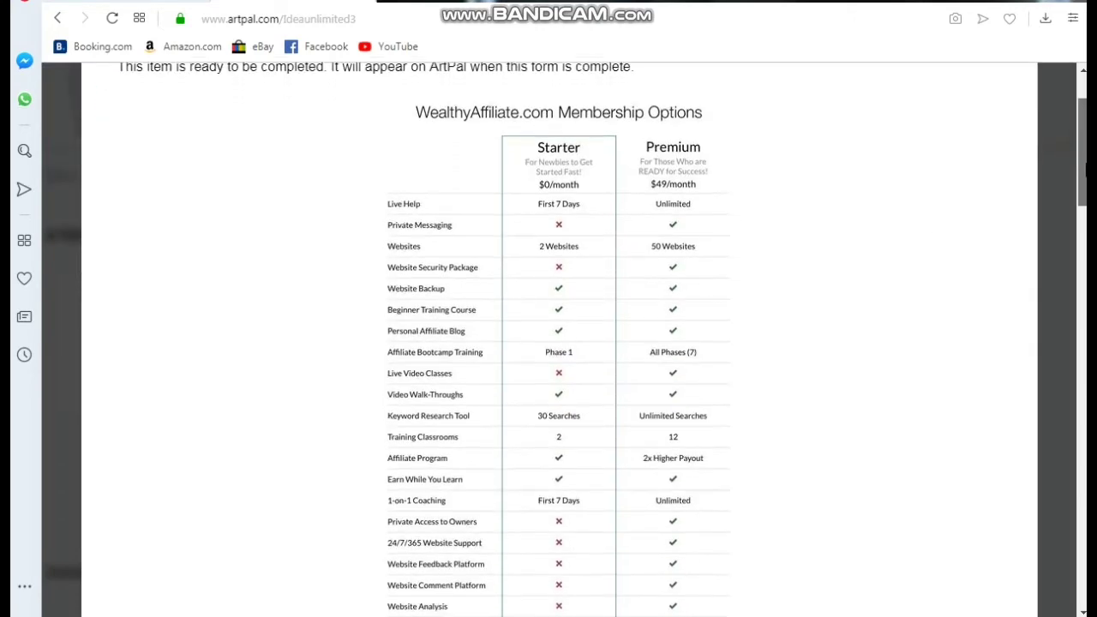
scroll(1081, 296, "down", 7)
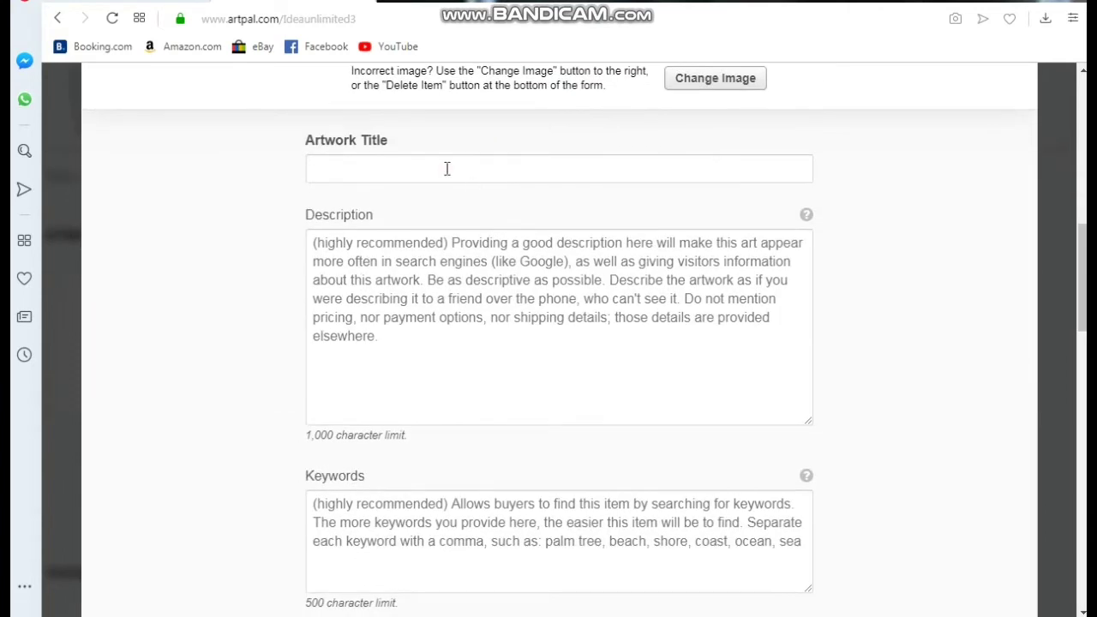
left_click(446, 169)
type("sssaaassa")
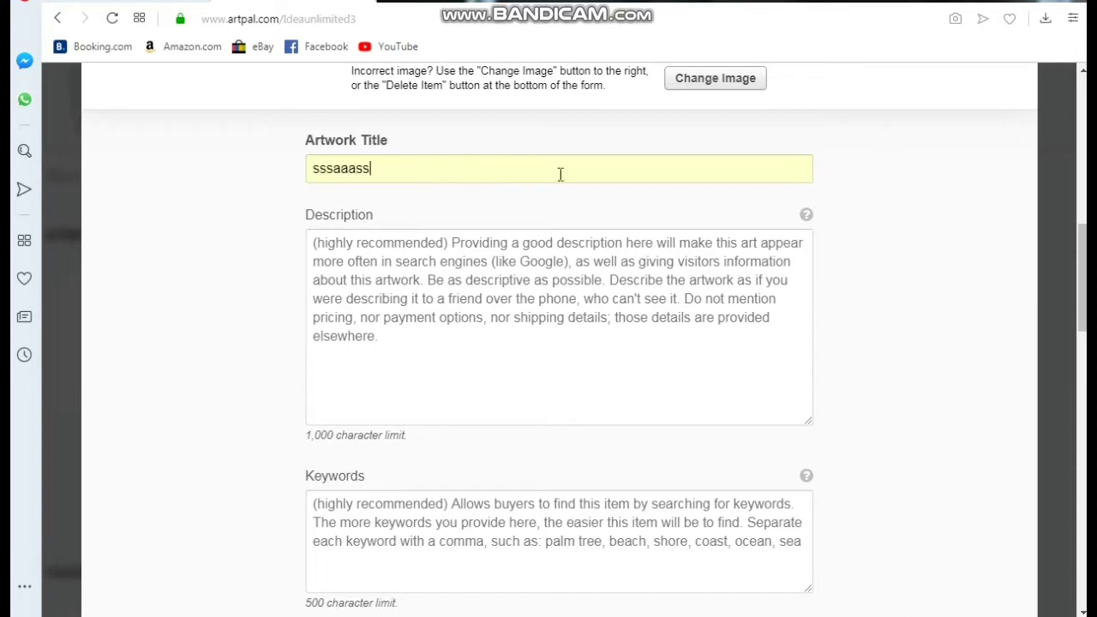
Step: Mark the image as safe for children and work
left_click(1083, 245)
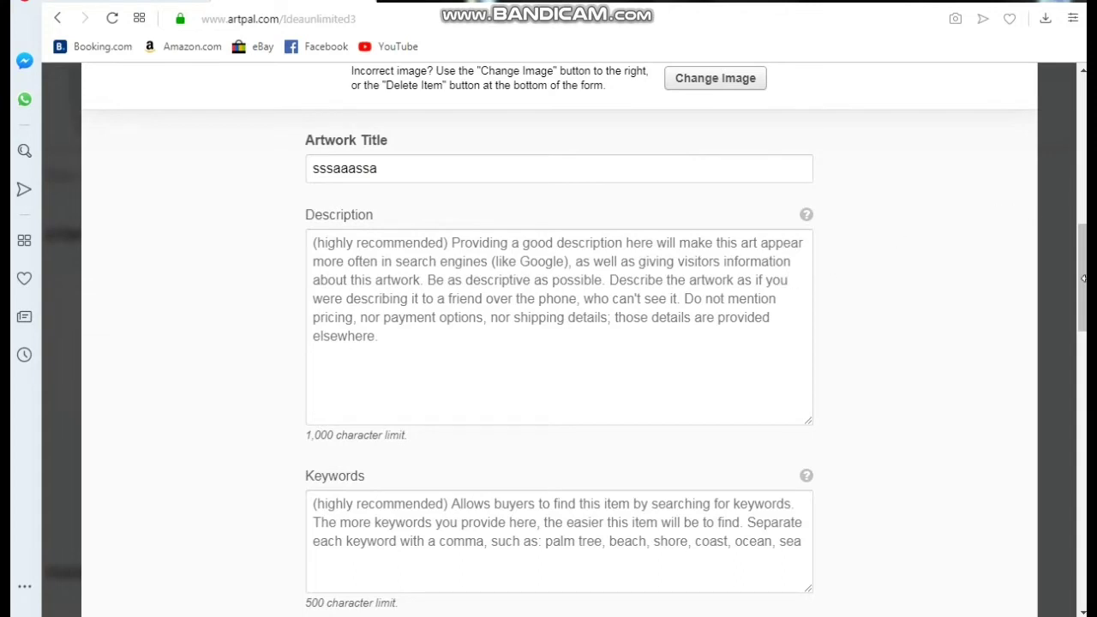
left_click_drag(1083, 282, 1001, 306)
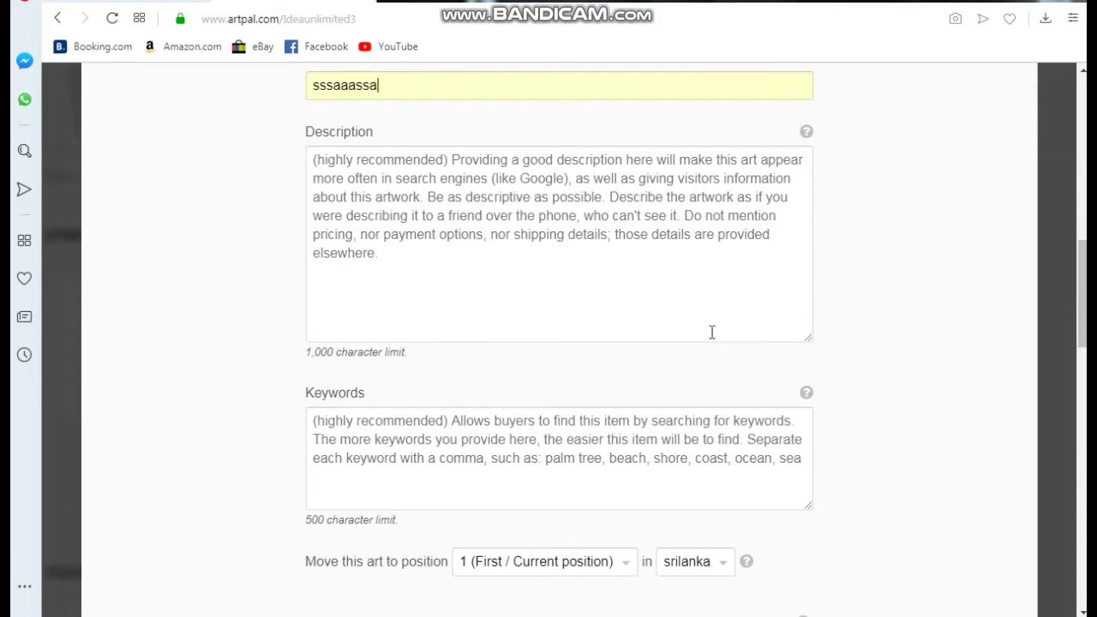
left_click_drag(1083, 245, 1083, 266)
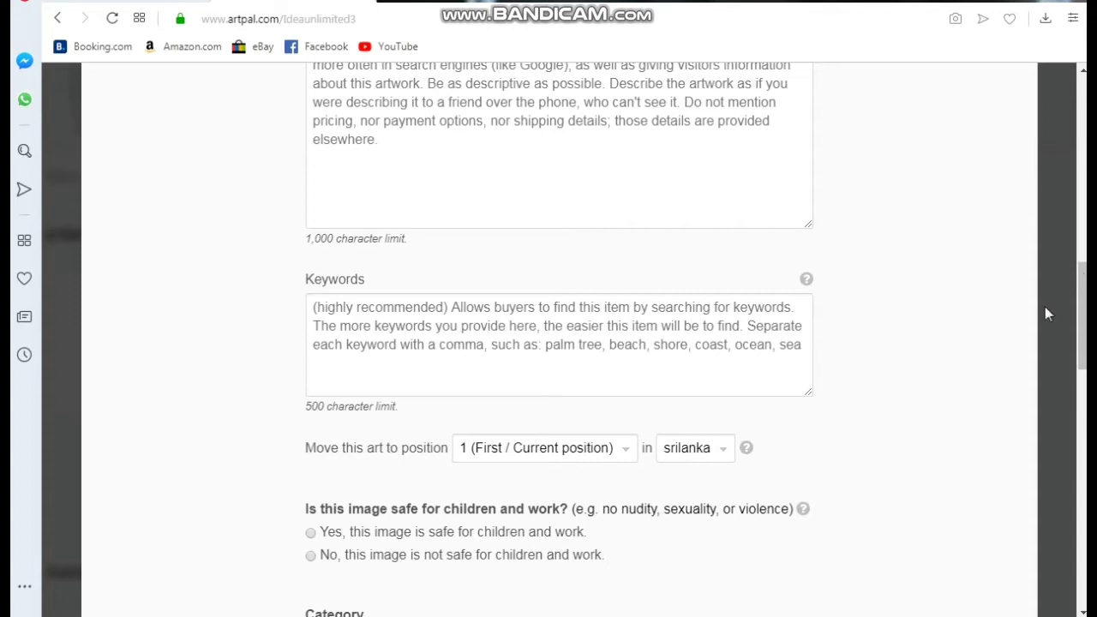
scroll(1011, 333, "down", 2)
scroll(1031, 337, "up", 1)
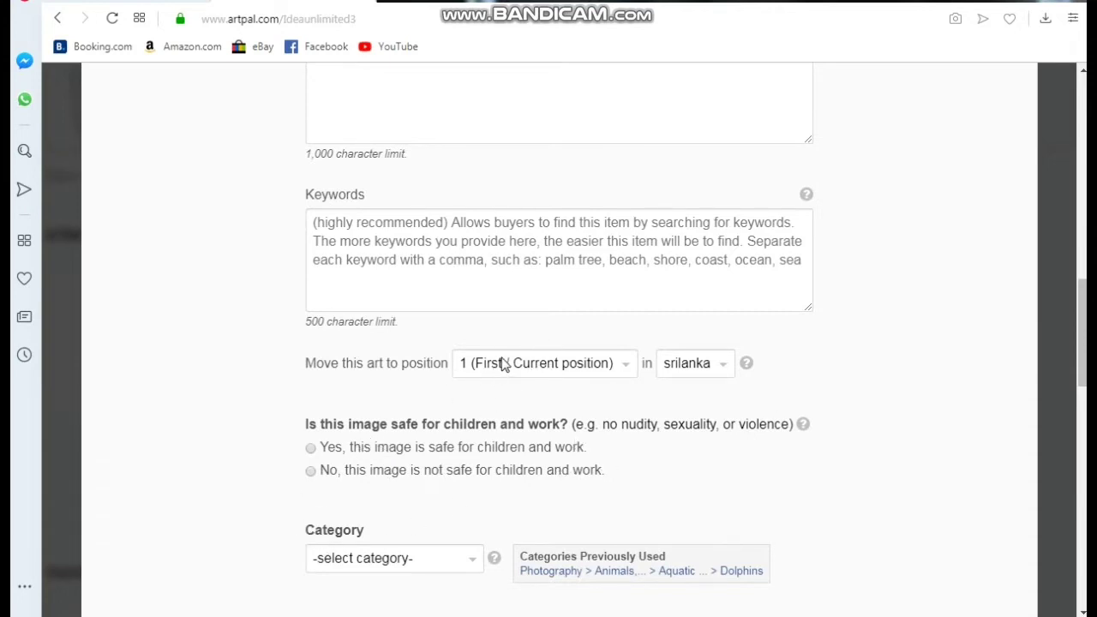
left_click(1081, 316)
left_click_drag(1082, 316, 1081, 342)
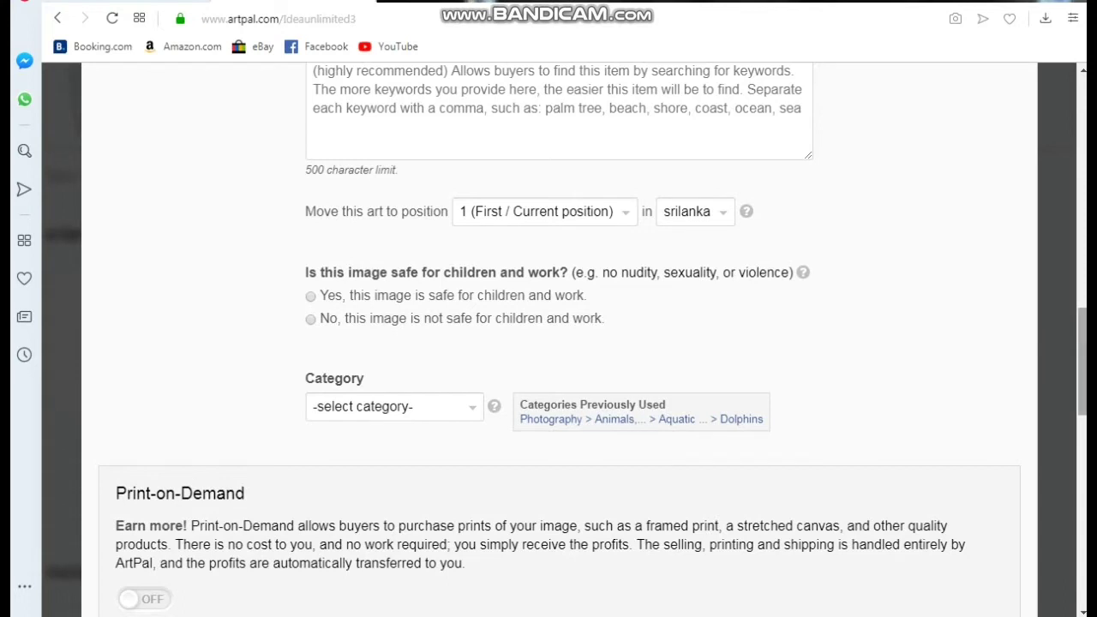
scroll(894, 357, "down", 1)
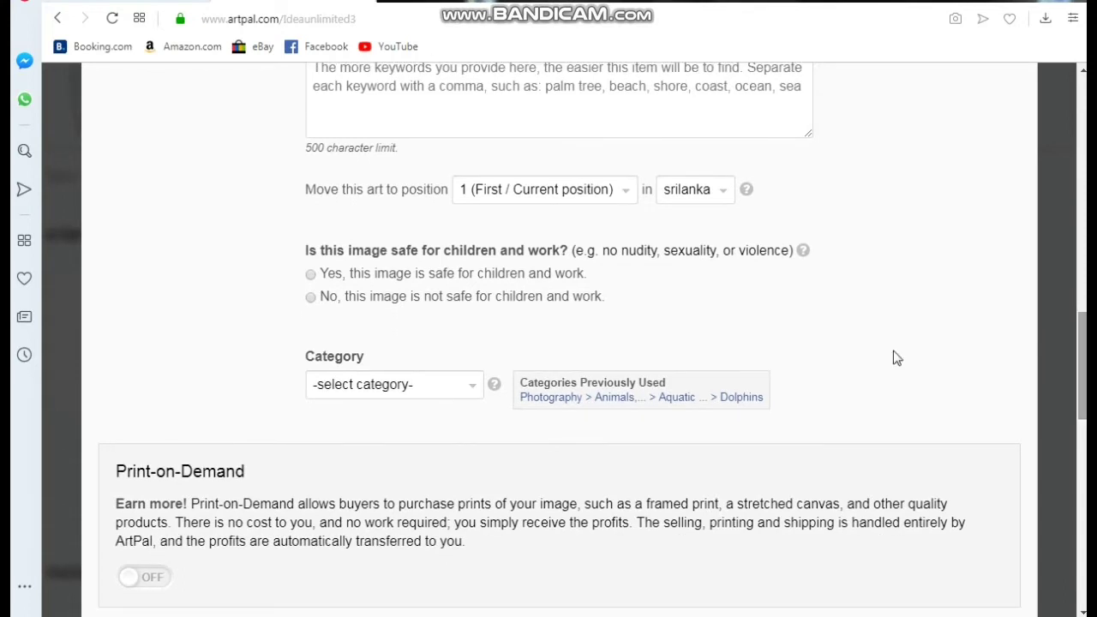
left_click(314, 275)
Step: Set the item's category to Glass with the subcategory Mirrors
scroll(600, 343, "down", 3)
left_click(357, 317)
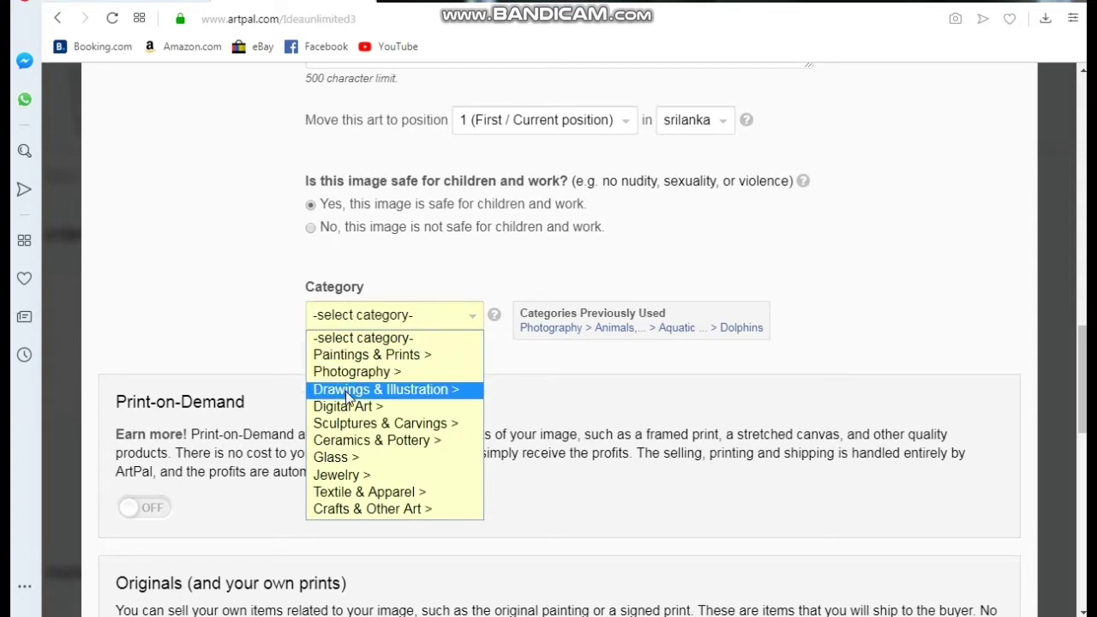
left_click(358, 461)
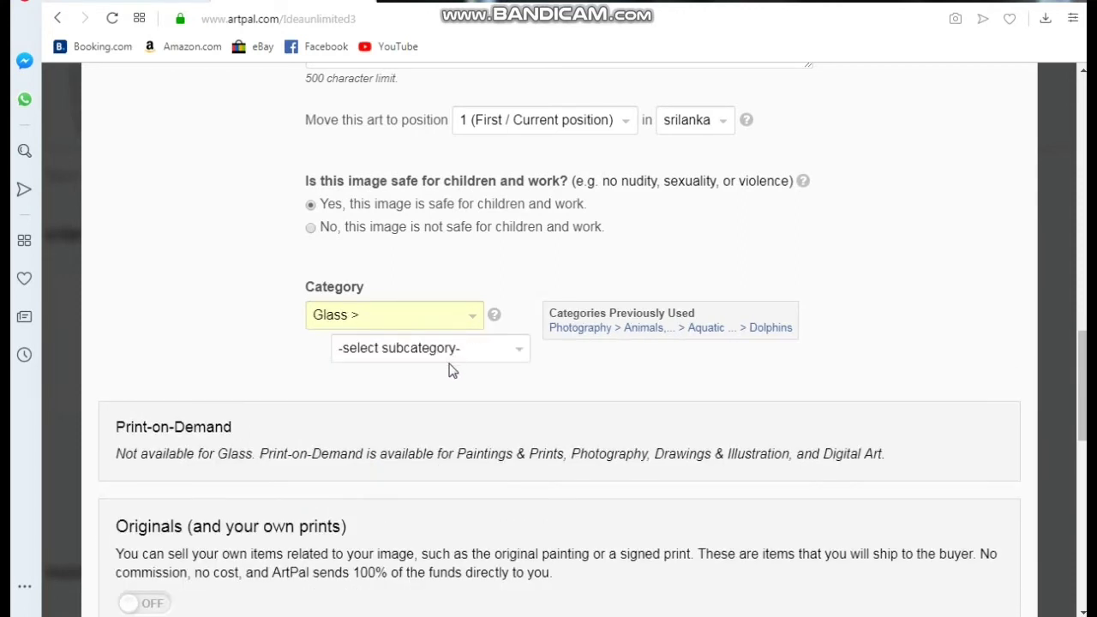
left_click(454, 354)
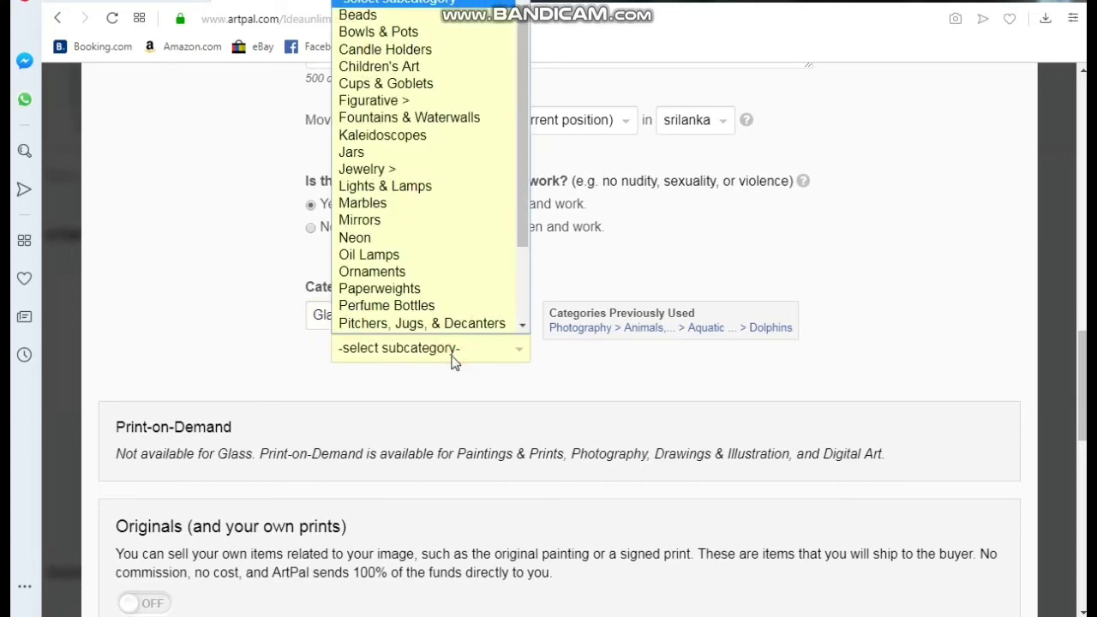
scroll(467, 295, "down", 1)
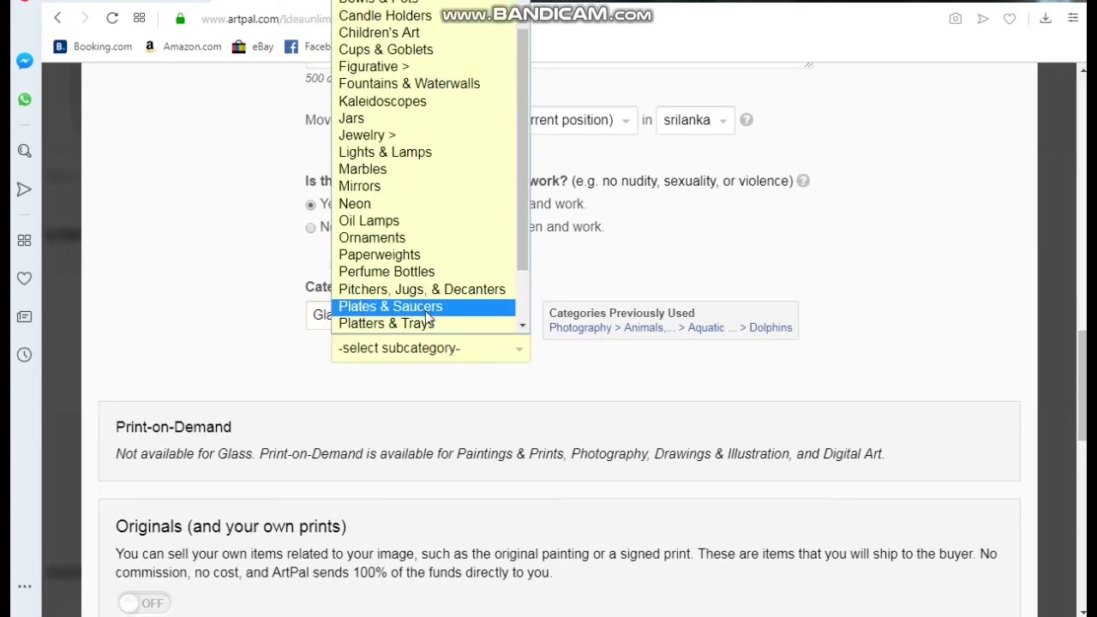
left_click(416, 191)
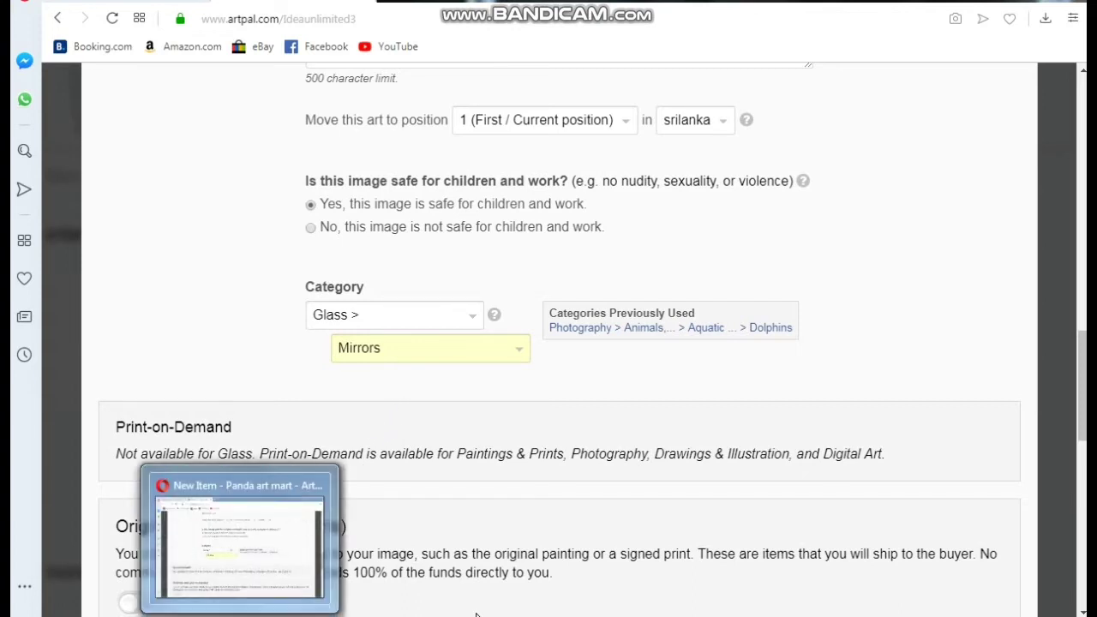
left_click(818, 244)
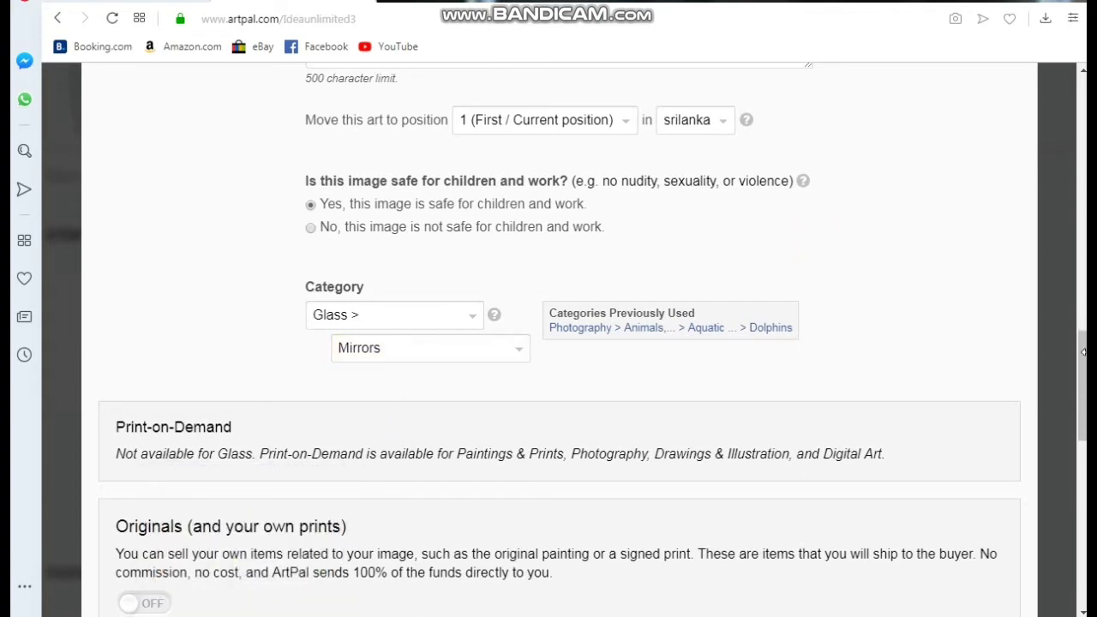
Step: Turn on the Originals (and your own prints) option for the item, leaving both description fields empty
left_click_drag(1082, 377, 1080, 430)
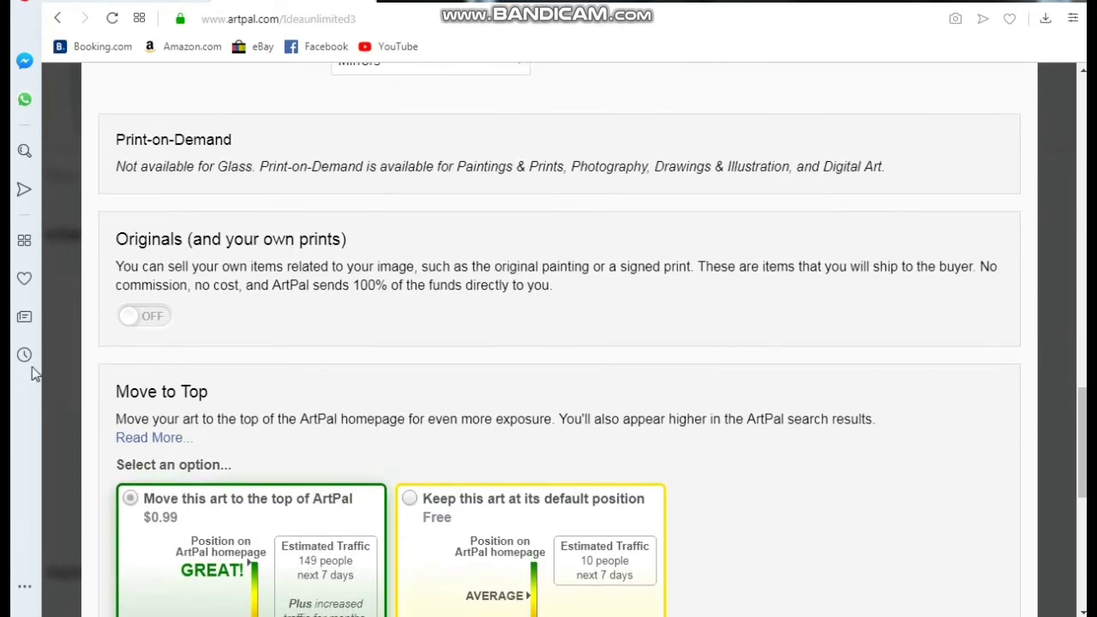
left_click(147, 317)
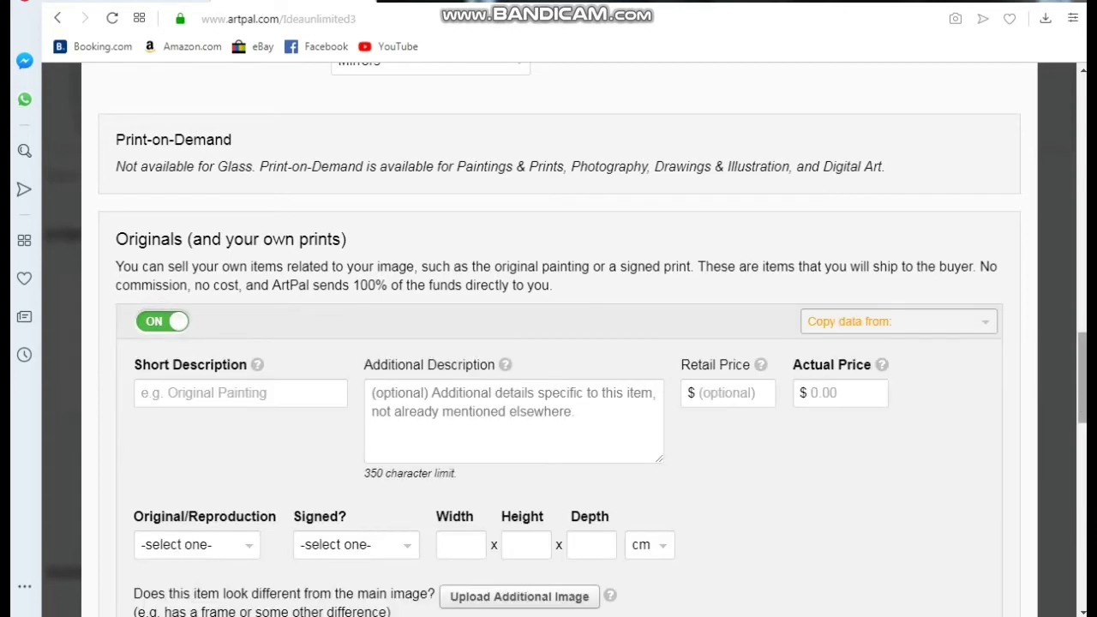
scroll(678, 415, "down", 1)
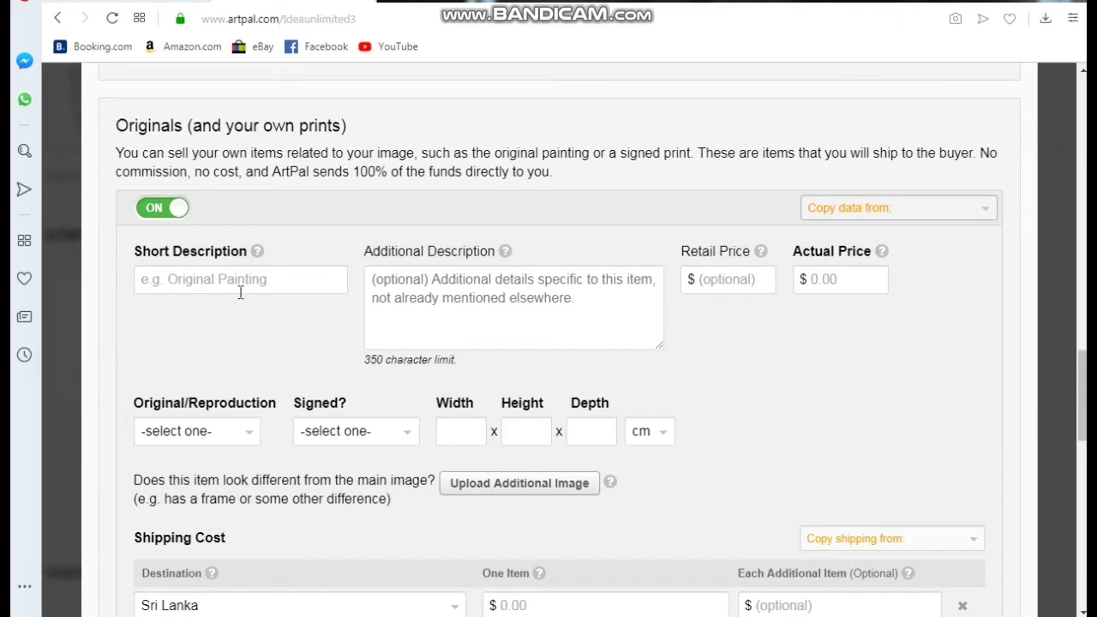
left_click(240, 291)
left_click(376, 286)
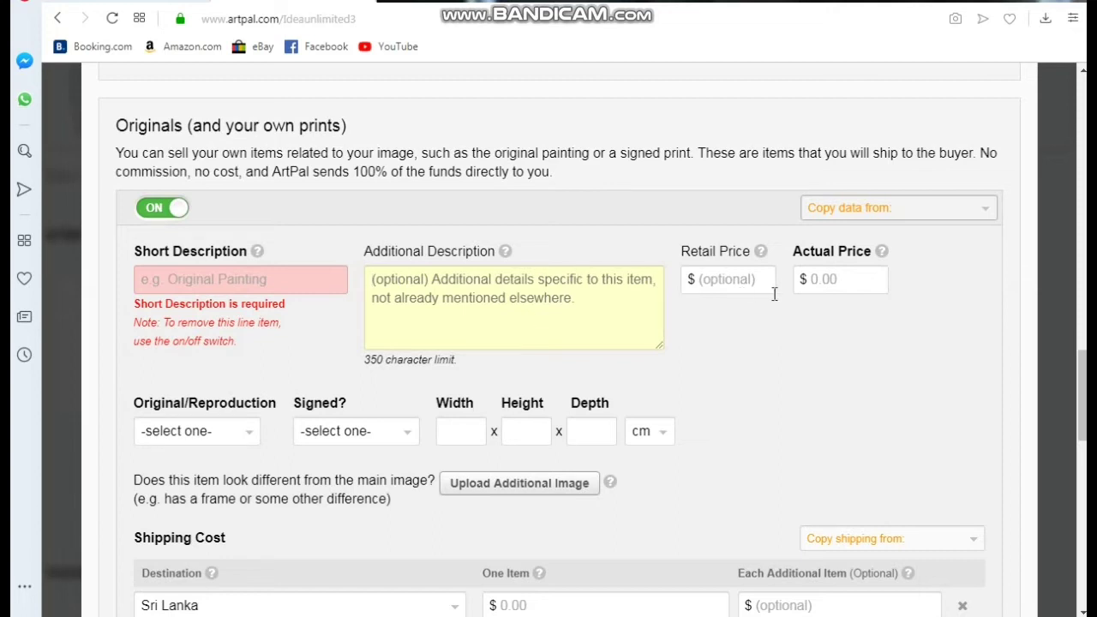
Step: Set the original's retail price to $100 and its actual price to $90
left_click(732, 282)
type("100")
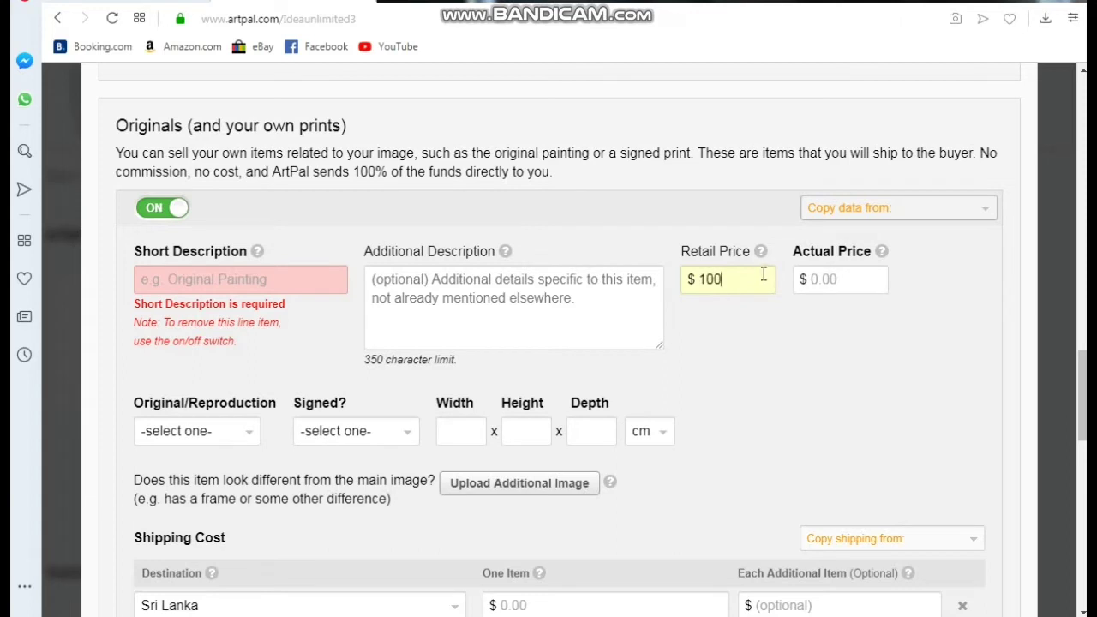
left_click(815, 285)
type("90")
Step: Examine the original's Original/Reproduction choices, size units and shipping cost fields
scroll(1082, 377, "down", 1)
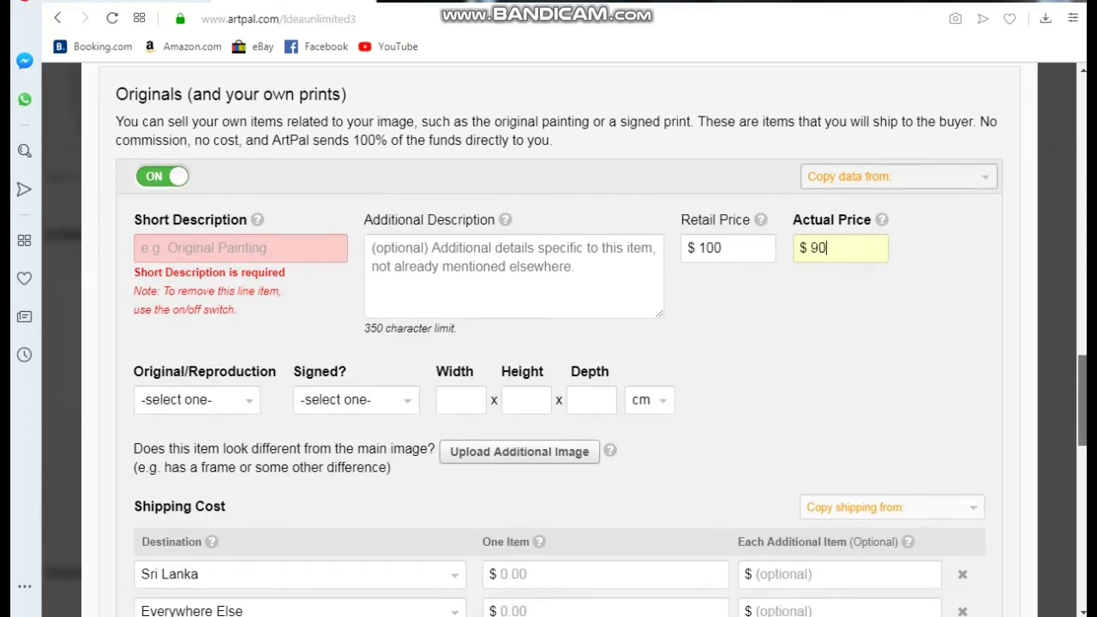
scroll(1081, 377, "down", 3)
scroll(1082, 377, "up", 1)
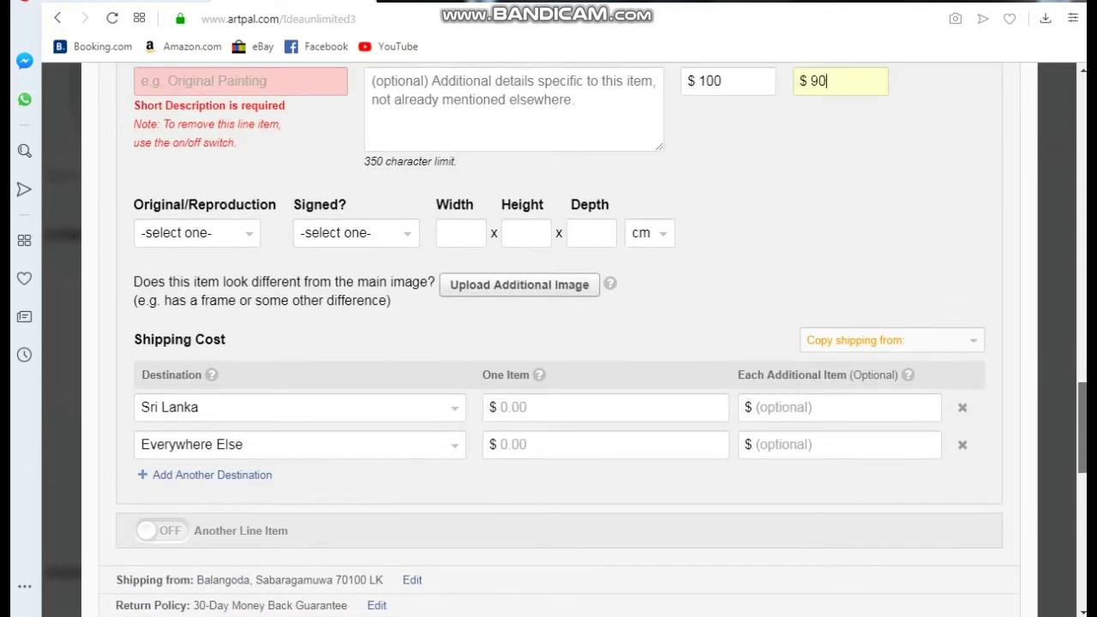
left_click(209, 241)
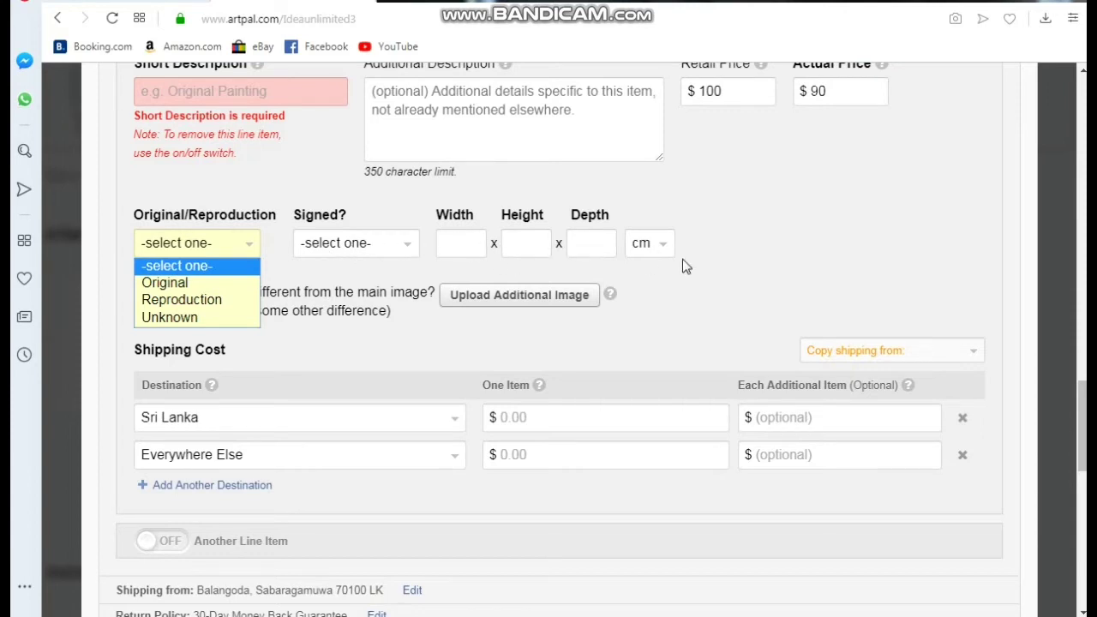
left_click(715, 204)
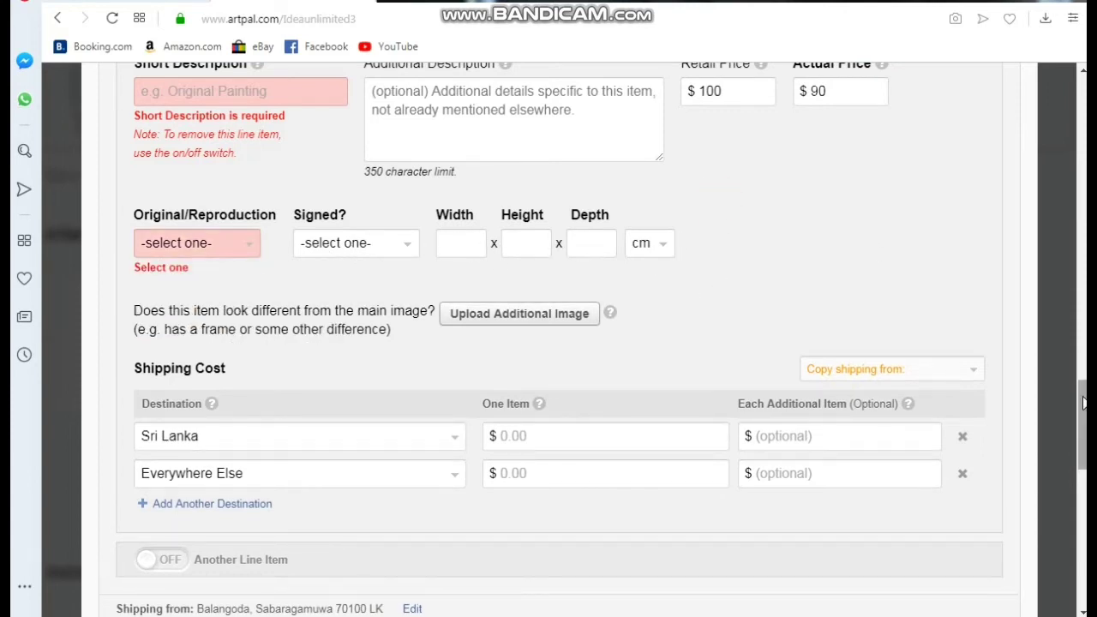
scroll(1083, 424, "down", 2)
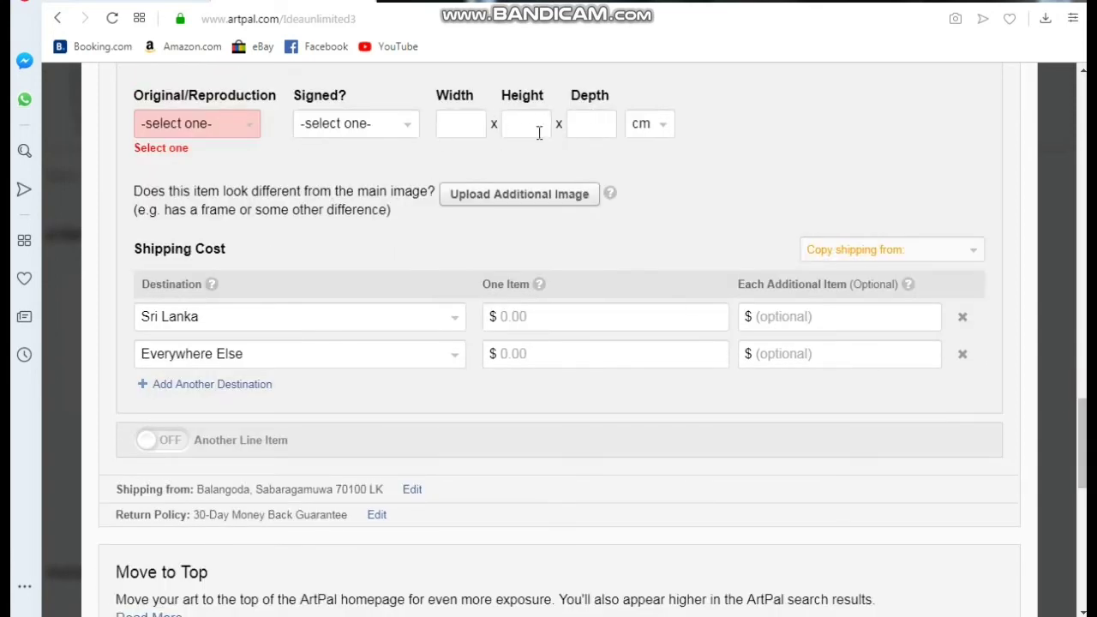
left_click(663, 133)
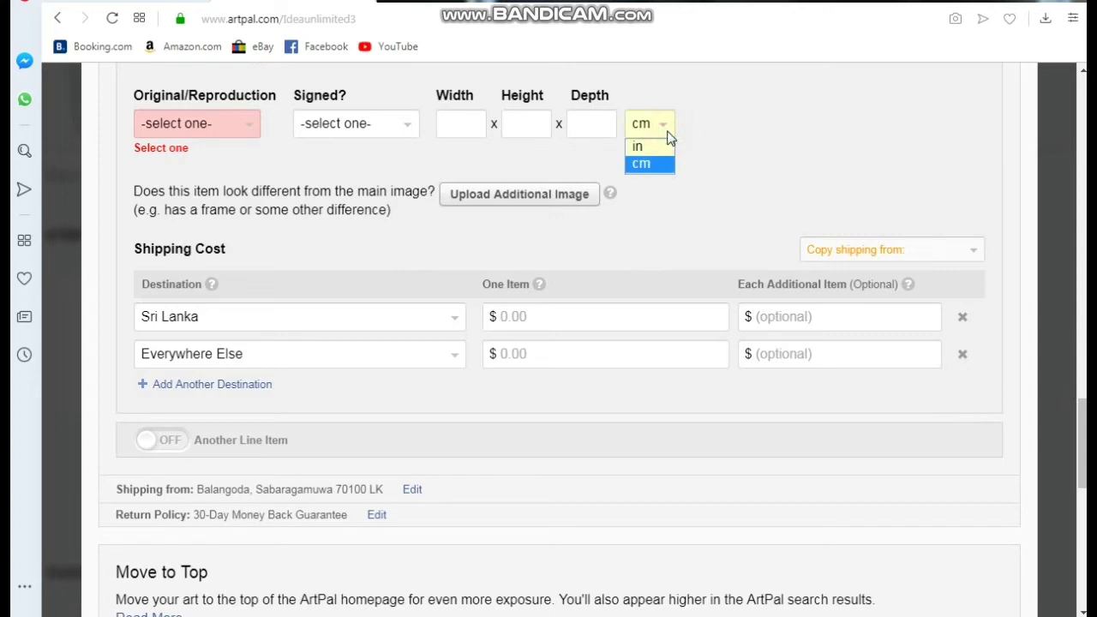
left_click(664, 131)
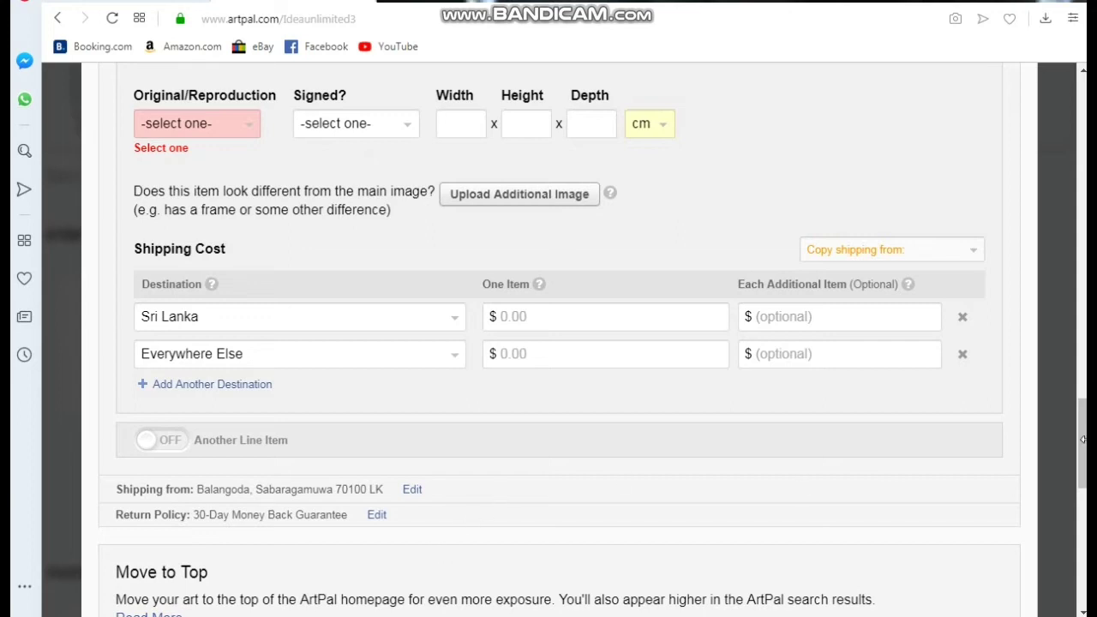
Step: Set the one-item shipping cost to $10 for Sri Lanka and $50 for Everywhere Else
scroll(1079, 445, "down", 1)
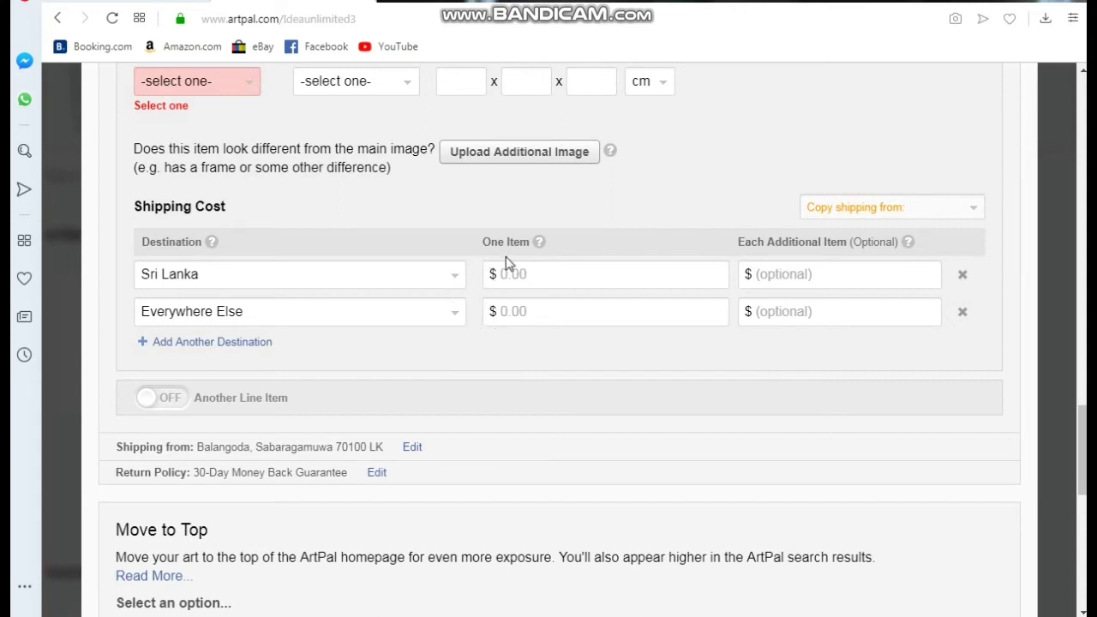
left_click(551, 276)
type("10")
left_click(556, 311)
type("50")
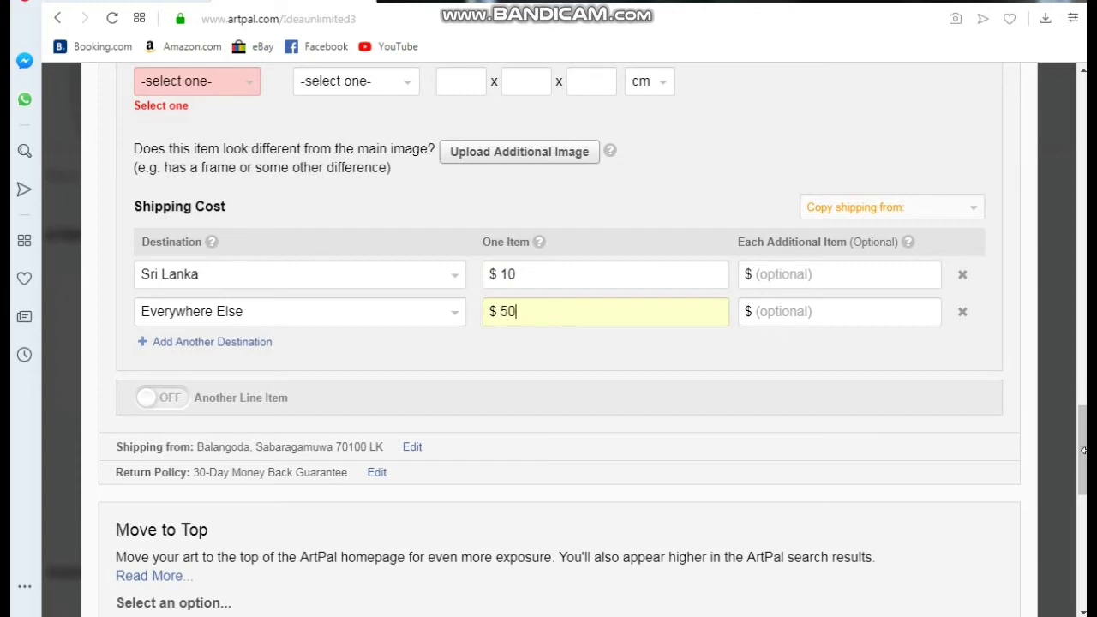
Step: Examine the Move to Top placement options and the Social section's Facebook, Twitter and Instagram settings
left_click_drag(1084, 458, 1084, 483)
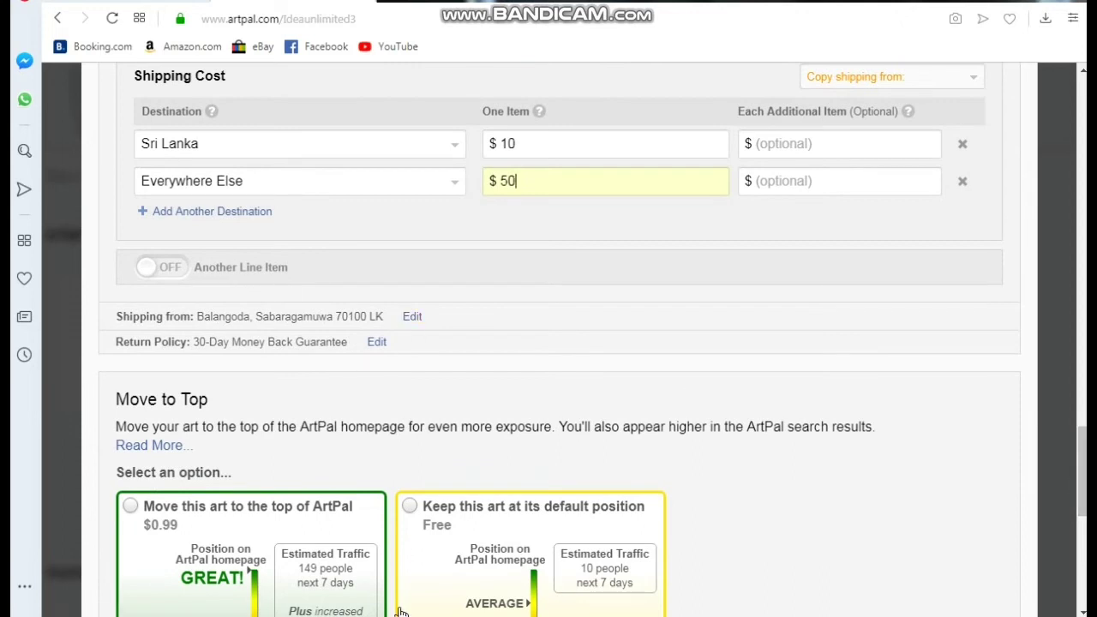
mouse_move(397, 616)
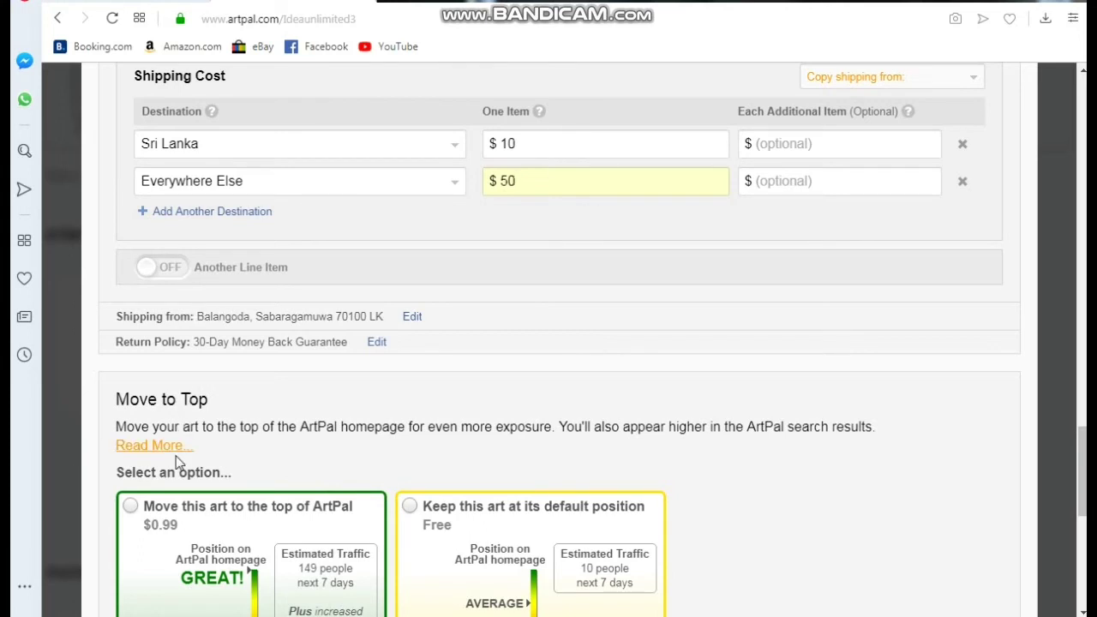
scroll(177, 447, "down", 1)
scroll(649, 477, "down", 2)
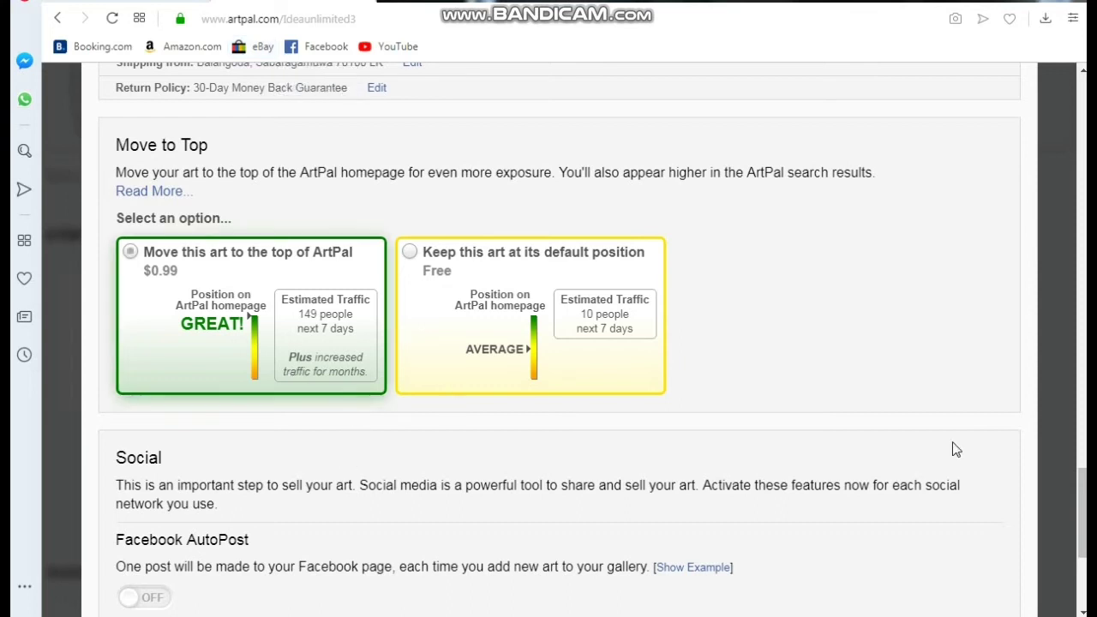
scroll(1083, 488, "down", 3)
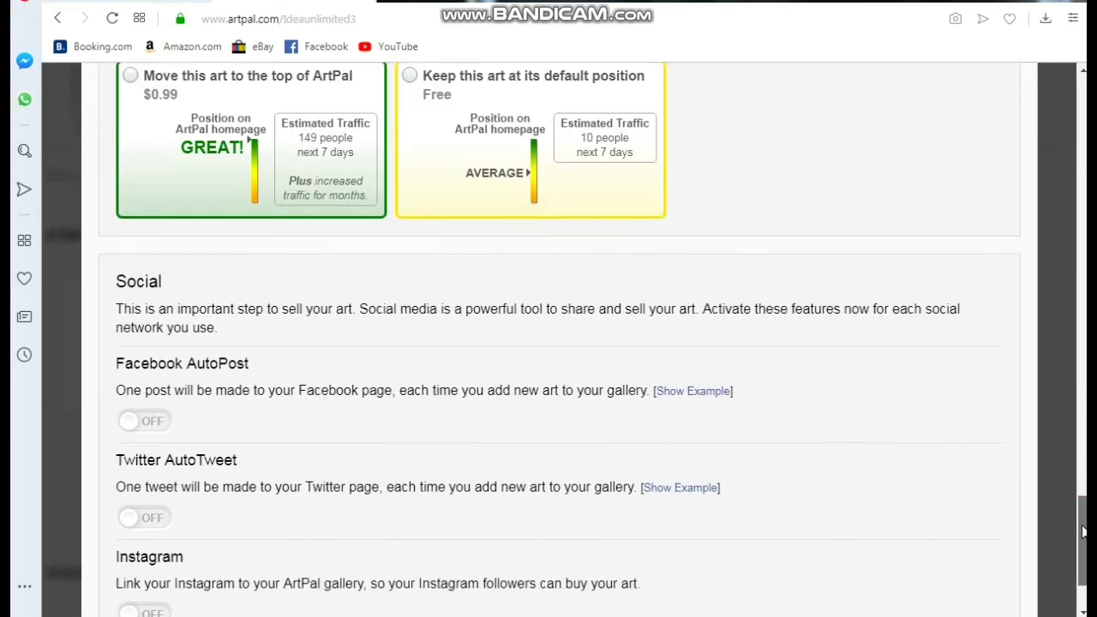